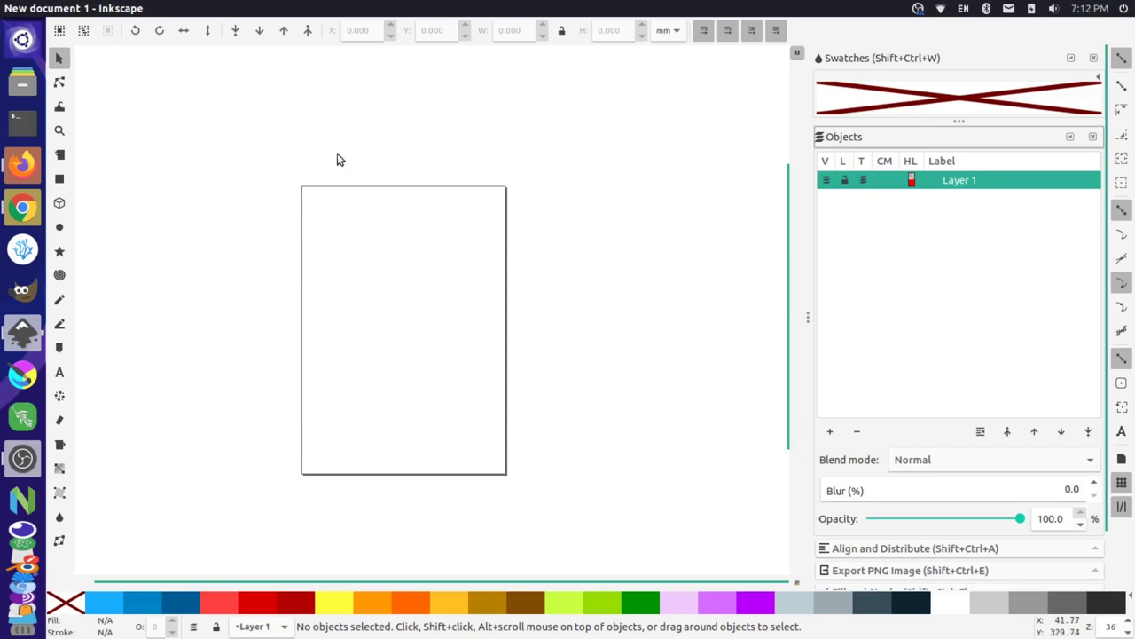
# - Check in About Inkscape that version 0.92.5 is installed, then bring up the Firefox install guide
pyautogui.click(390, 7)
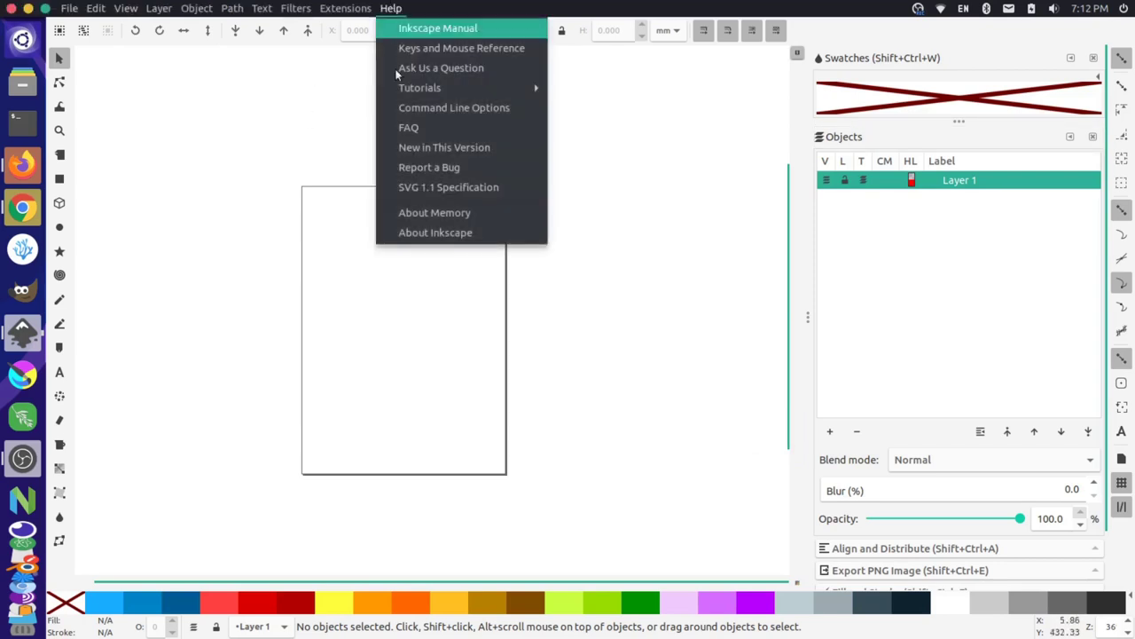
pyautogui.click(435, 234)
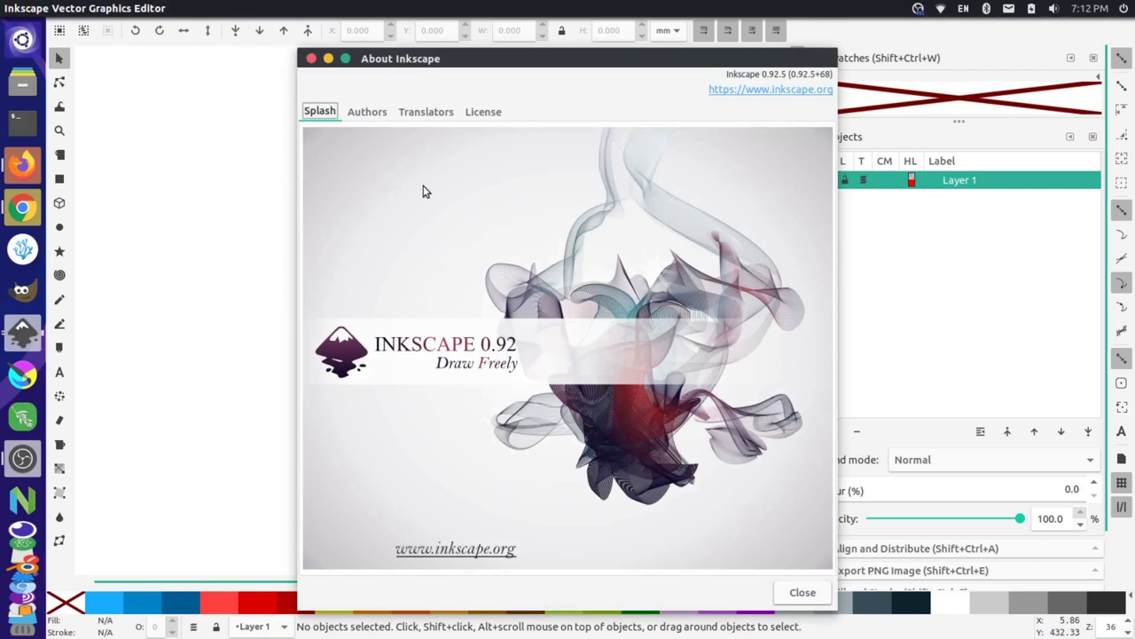
pyautogui.click(311, 58)
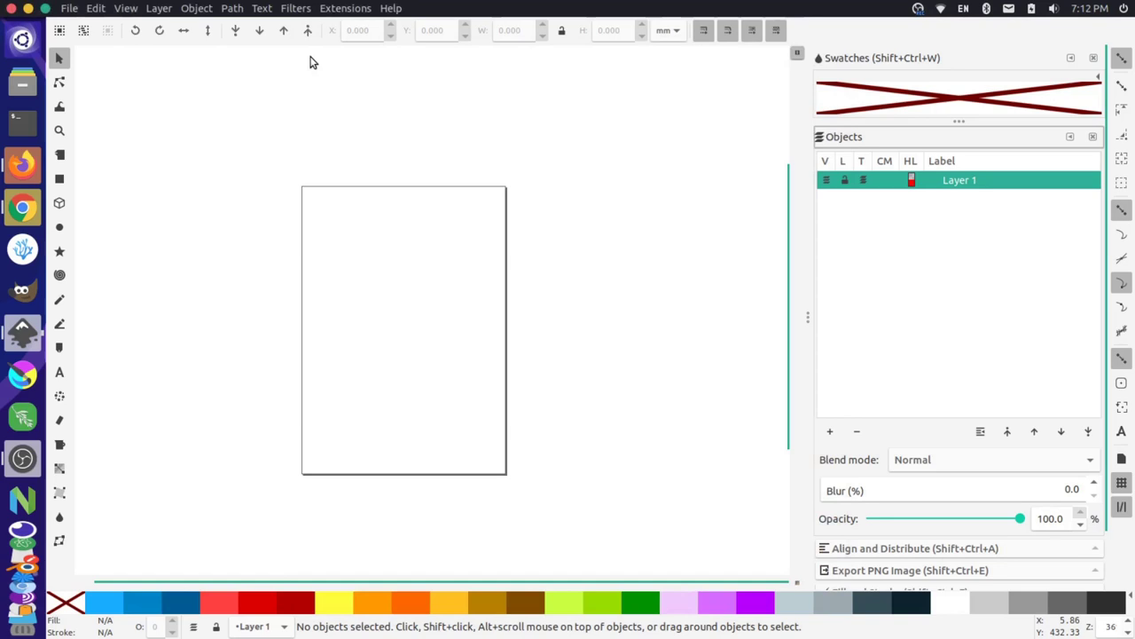
pyautogui.click(22, 530)
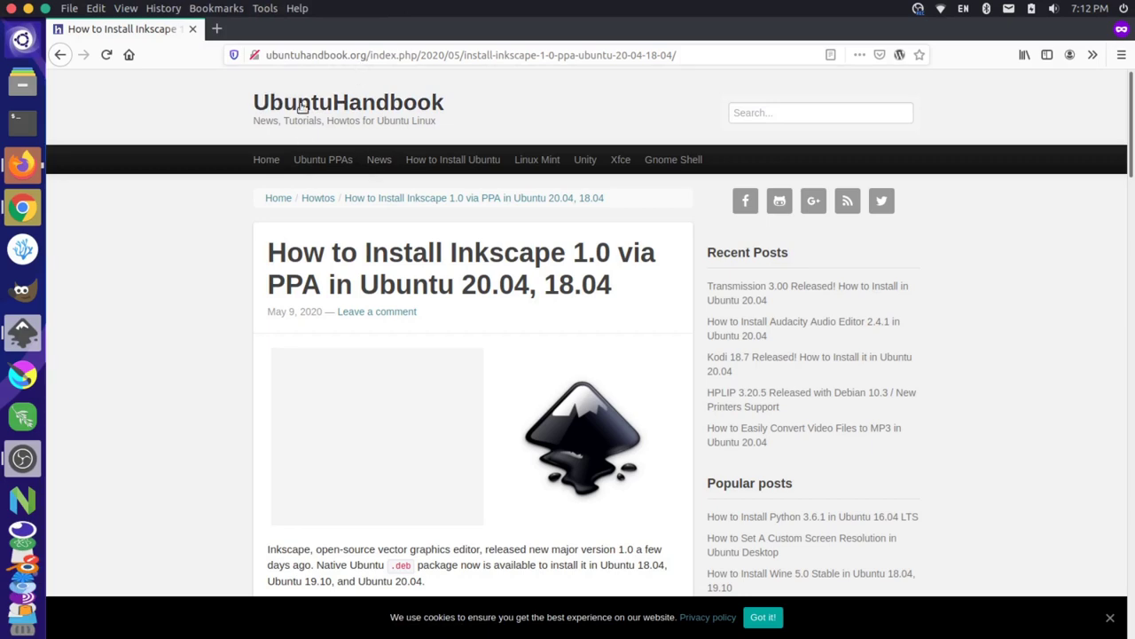
# - Scroll the guide to the install section and select the add-apt-repository ppa:inkscape.dev/stable command line
pyautogui.scroll(-5, 312, 302)
pyautogui.scroll(4, 312, 301)
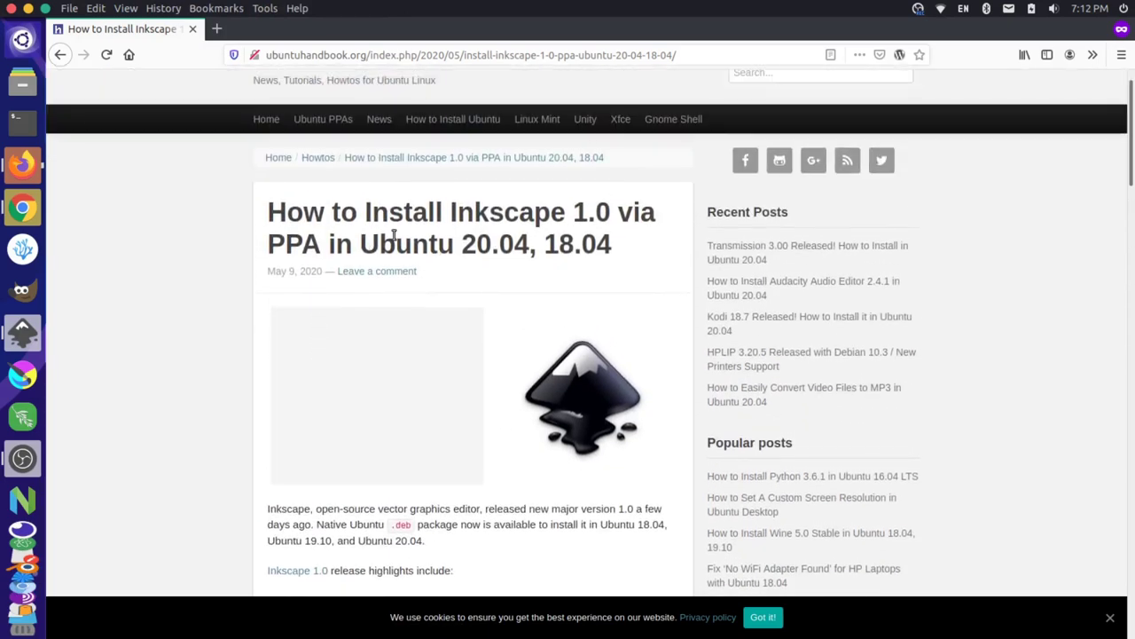
pyautogui.moveTo(320, 243); pyautogui.dragTo(267, 243)
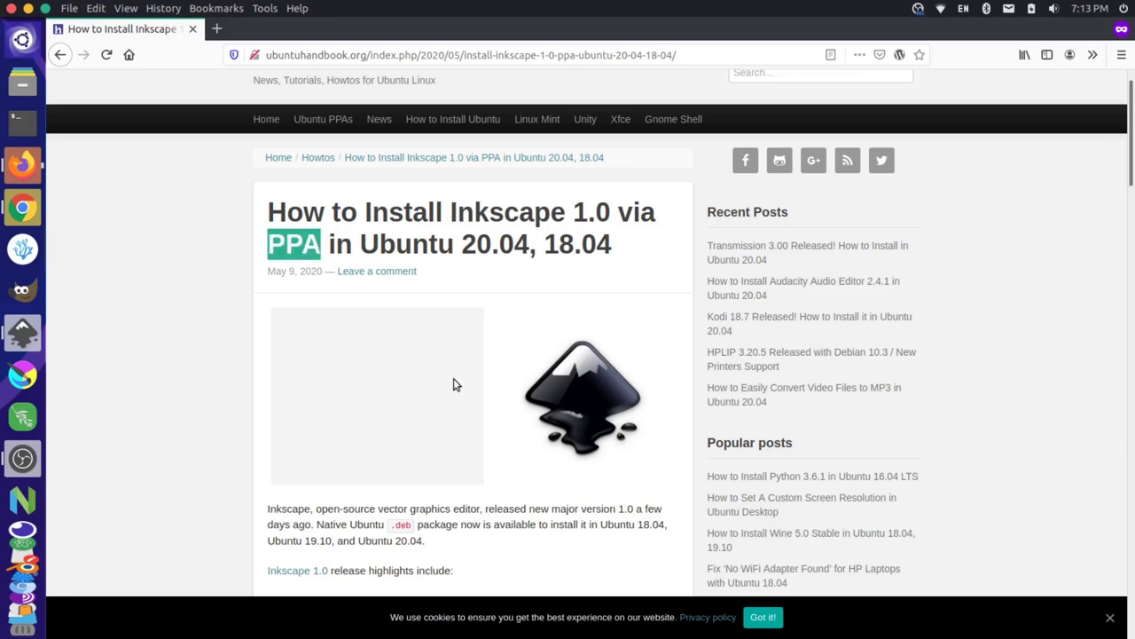
pyautogui.scroll(-5, 453, 379)
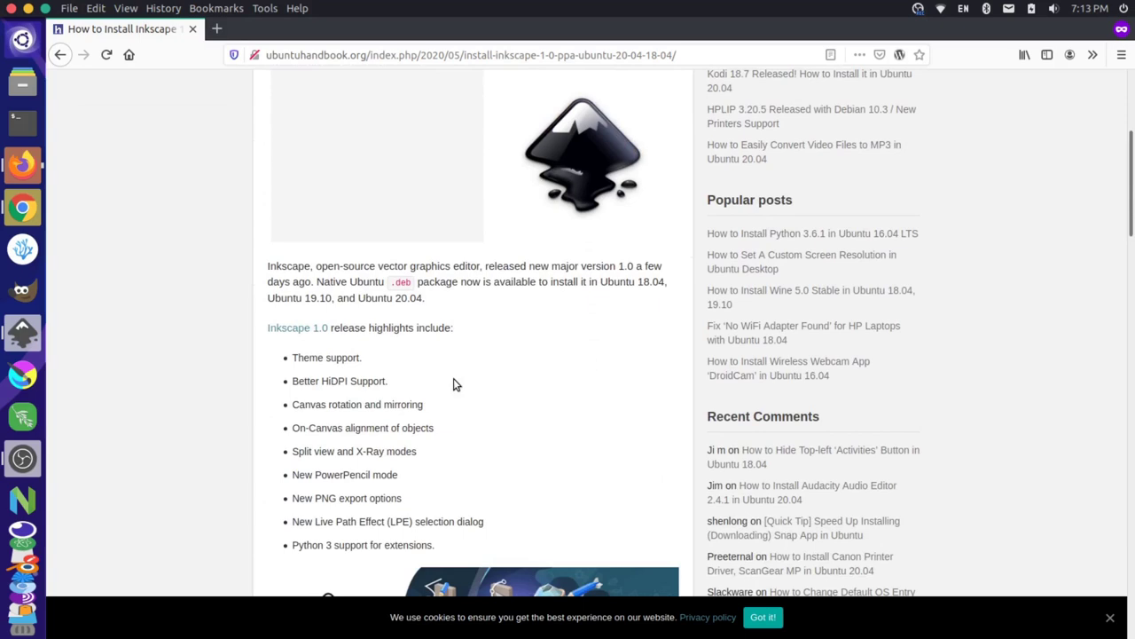
pyautogui.scroll(-5, 453, 378)
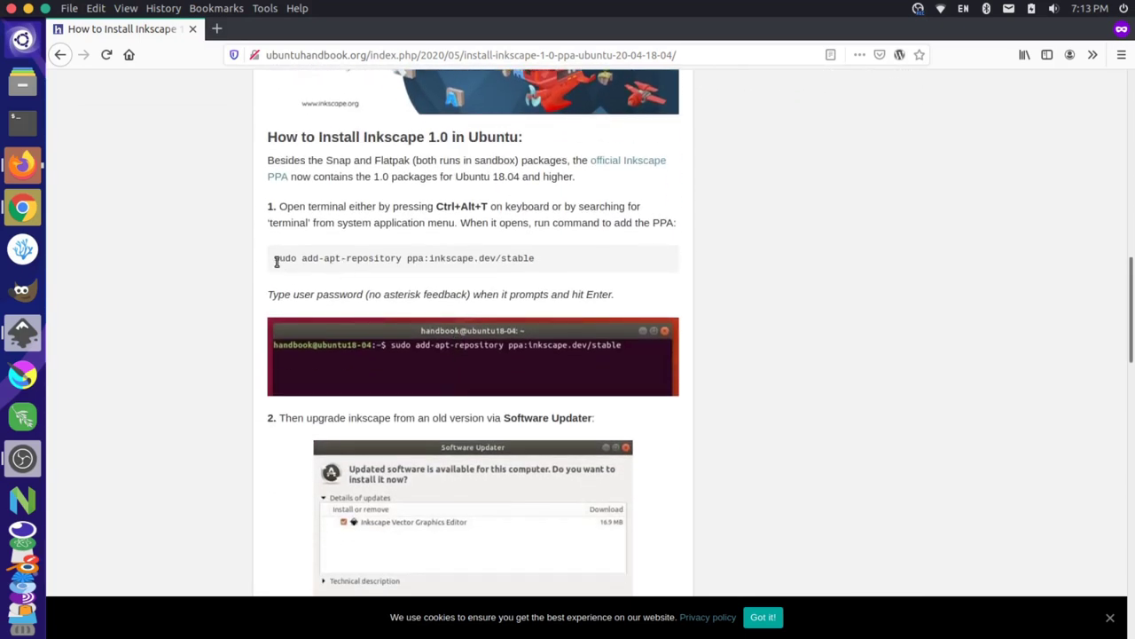
pyautogui.tripleClick(360, 256)
pyautogui.hotkey('ctrl', 'c')
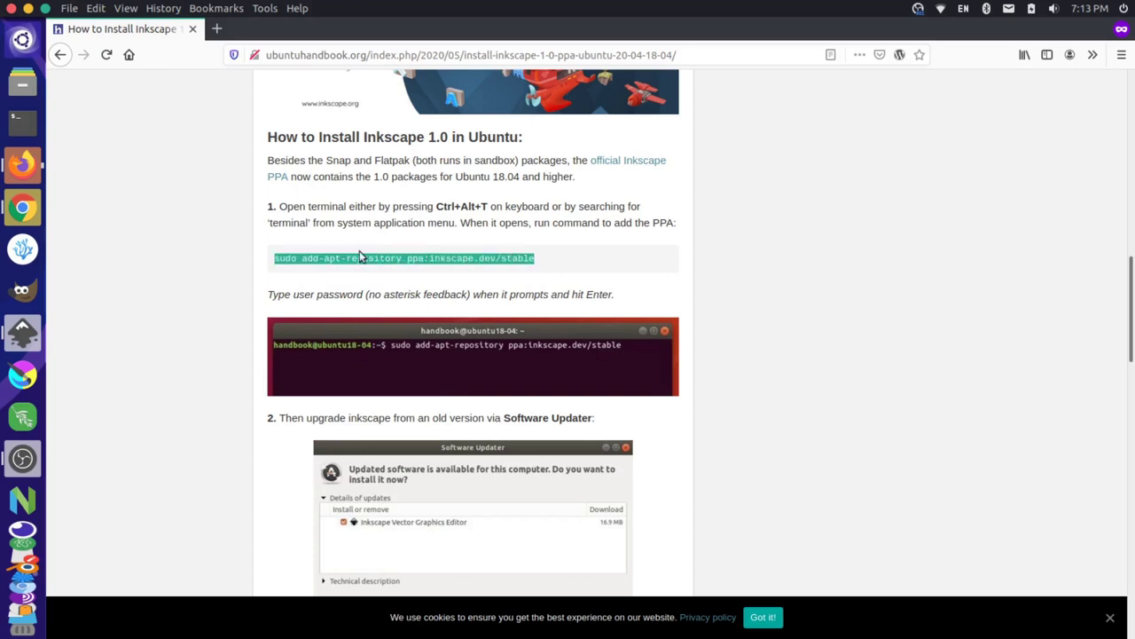
pyautogui.click(26, 137)
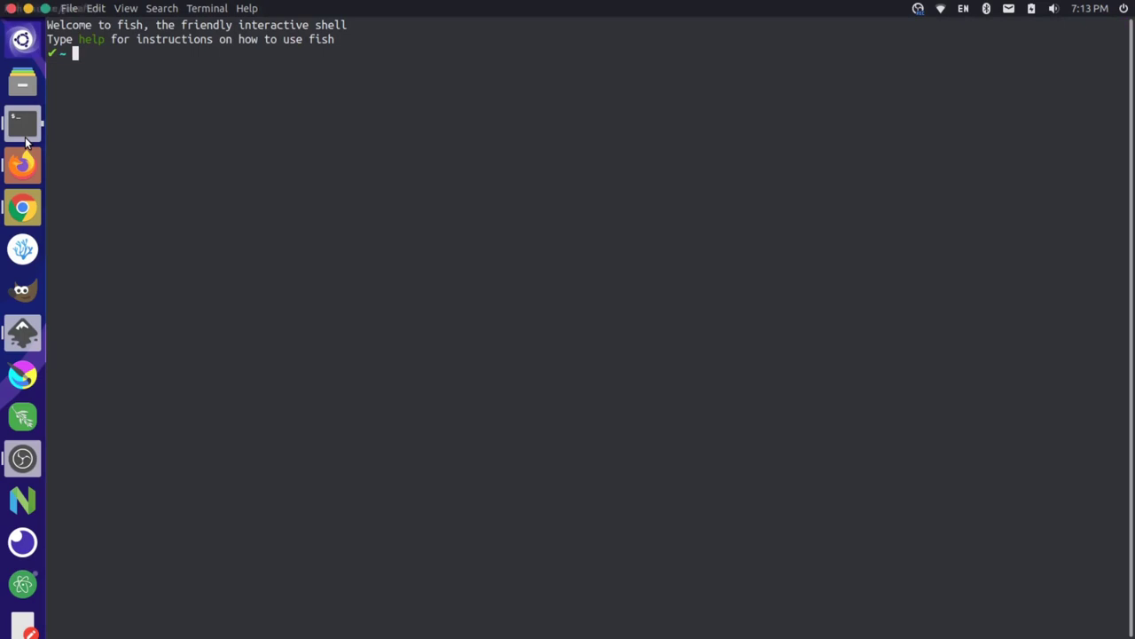
# - Enlarge and clear the terminal, then run the pasted sudo add-apt-repository ppa:inkscape.dev/stable command
pyautogui.hotkey('ctrl', '+')
pyautogui.hotkey('ctrl', '+')
pyautogui.hotkey('ctrl', '+')
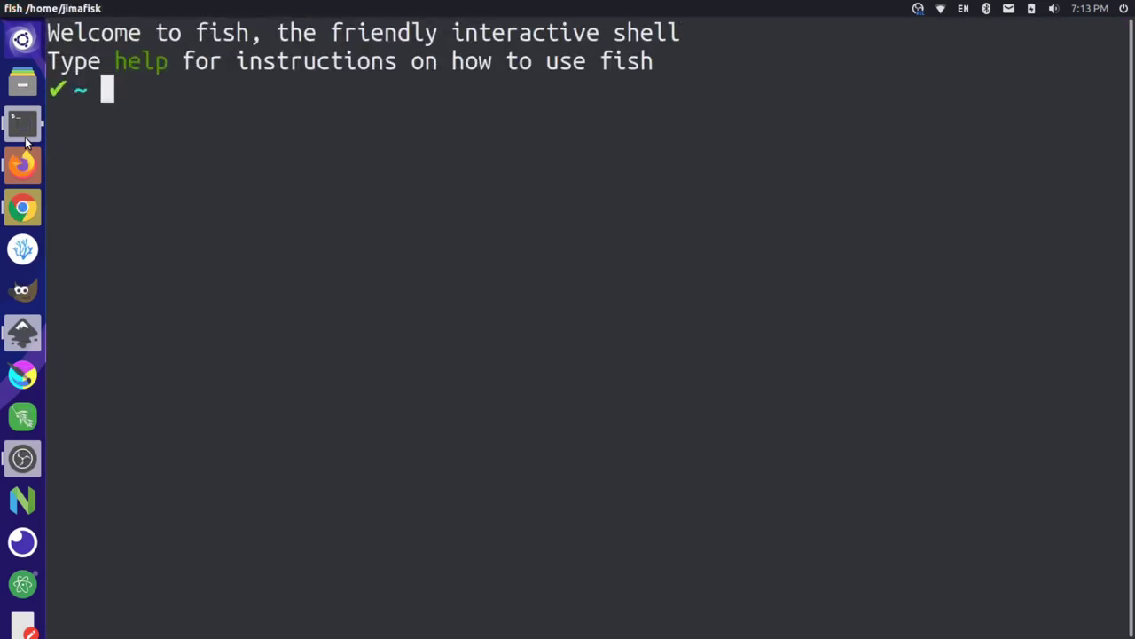
pyautogui.hotkey('ctrl', '+')
pyautogui.hotkey('ctrl', 'l')
pyautogui.hotkey('ctrl', 'shift', 'v')
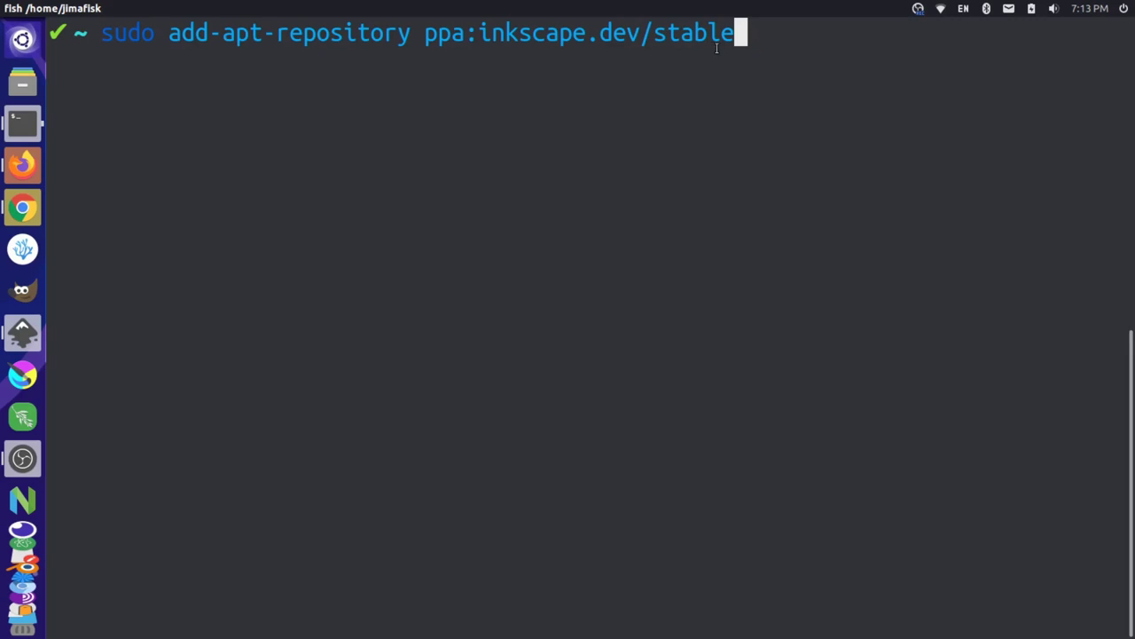
pyautogui.press('Return')
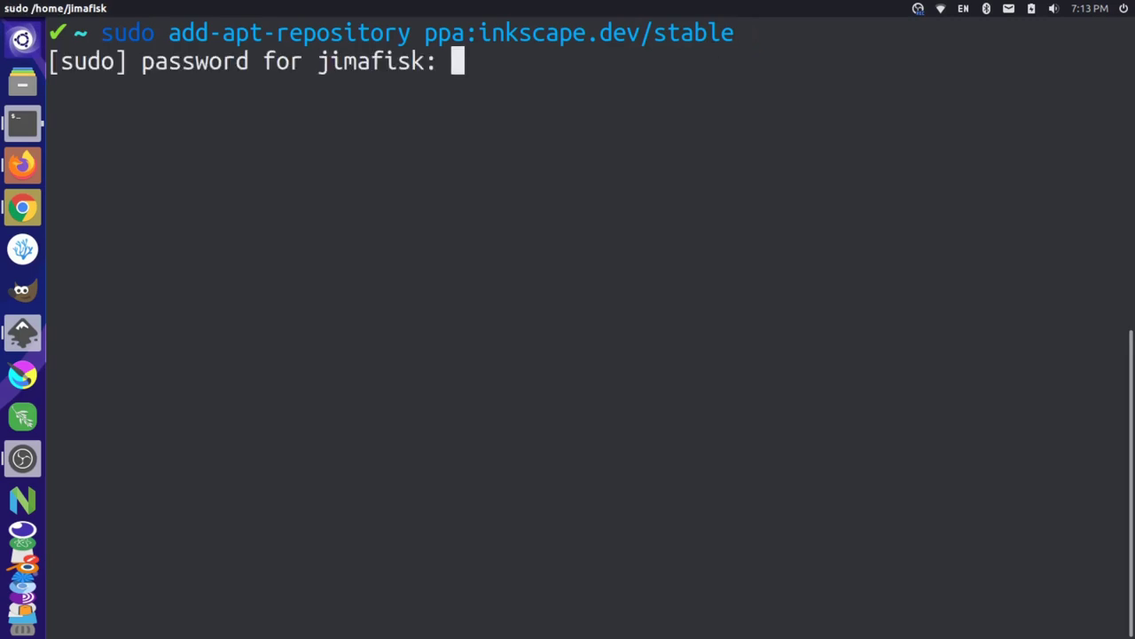
pyautogui.press('Return')
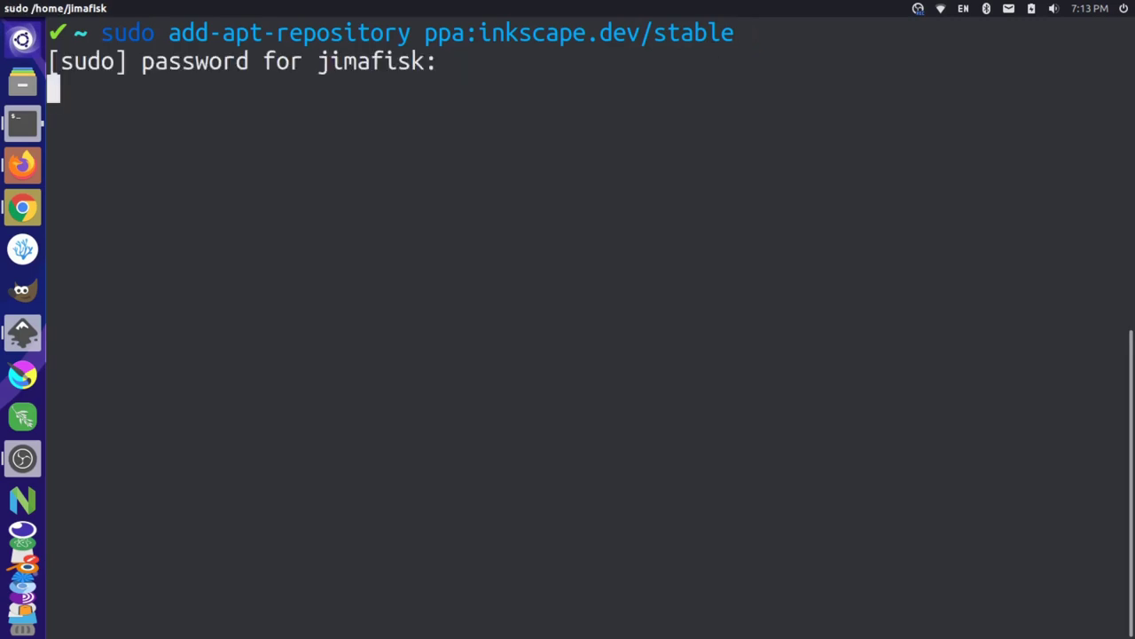
pyautogui.press('Return')
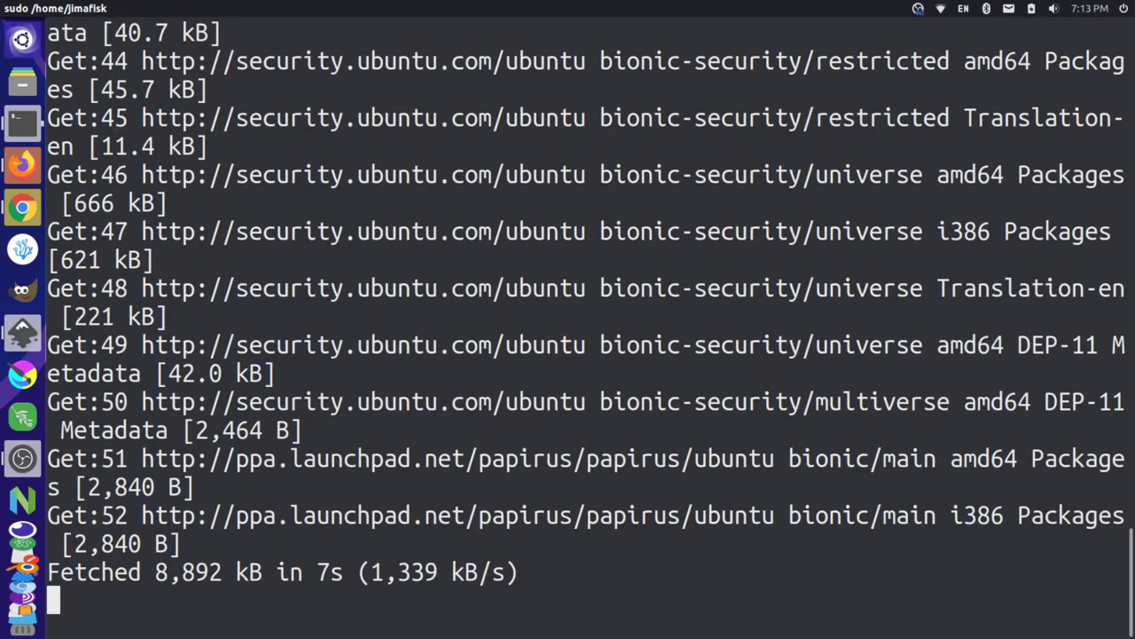
# - Scroll the guide to the apt update/install block and select the 'sudo apt install inkscape' line
pyautogui.hotkey('alt', 'Tab')
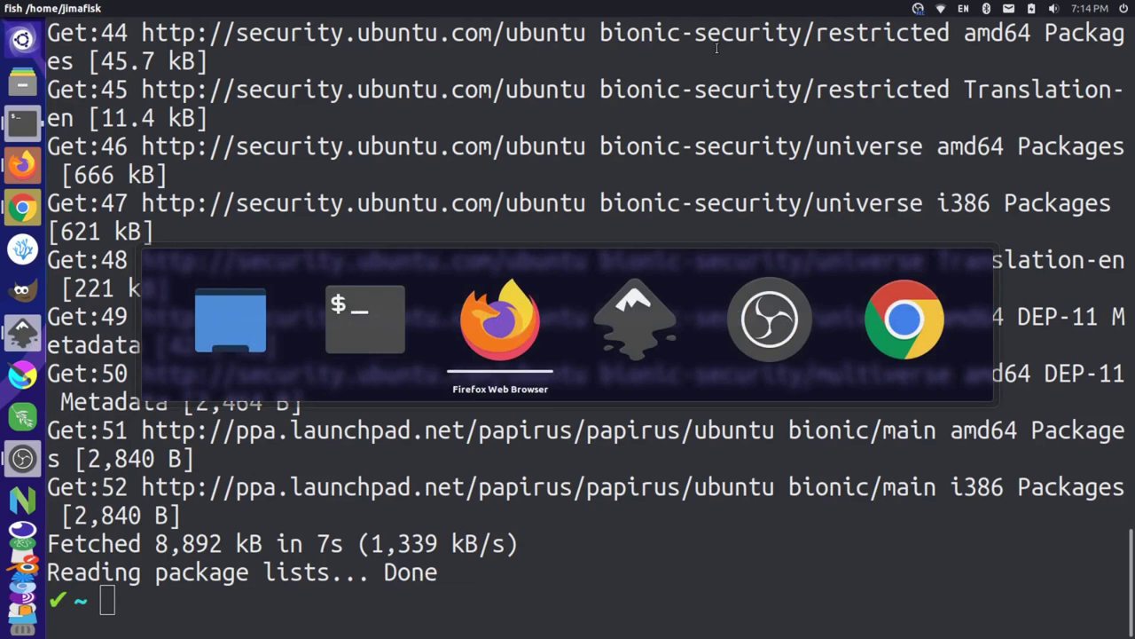
pyautogui.scroll(-5, 497, 404)
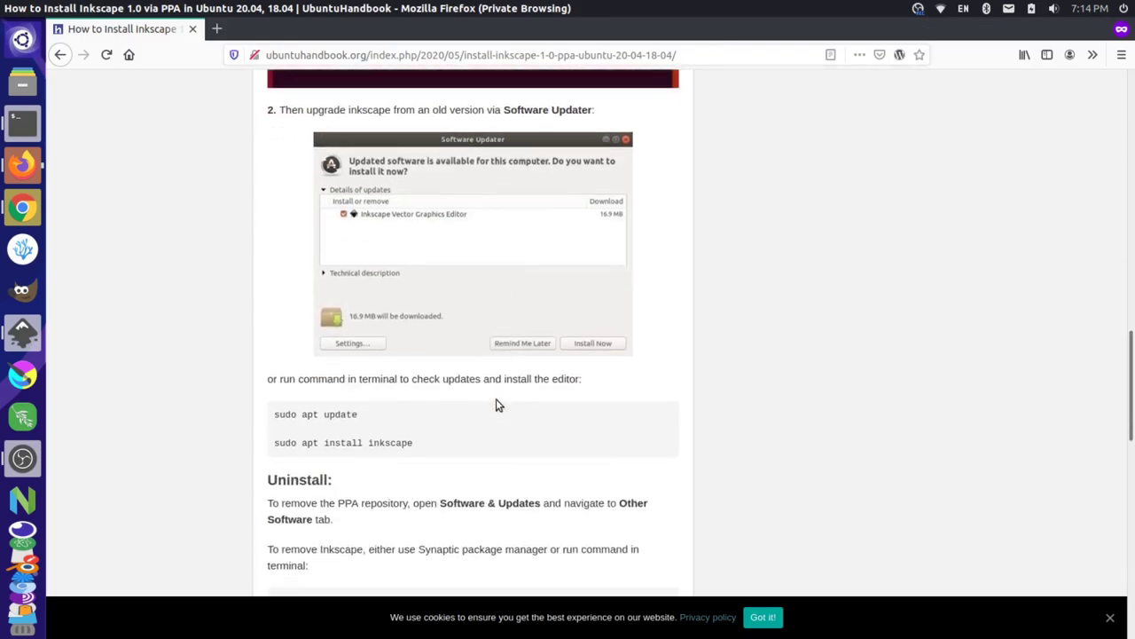
pyautogui.scroll(-3, 496, 404)
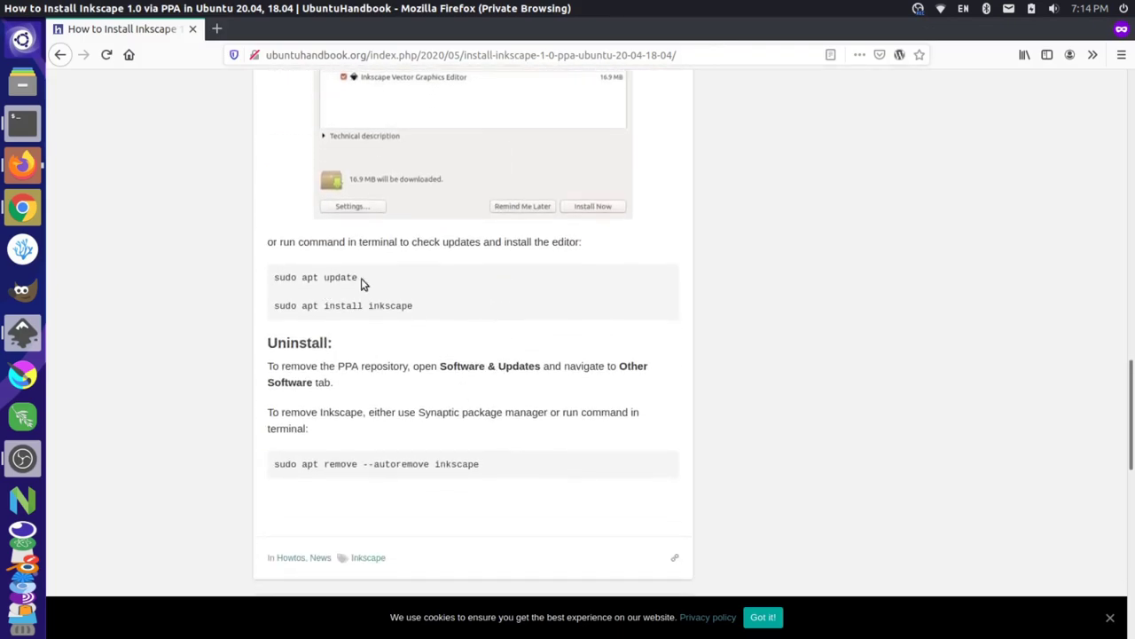
pyautogui.moveTo(417, 306); pyautogui.dragTo(275, 304)
pyautogui.hotkey('alt', 'Tab')
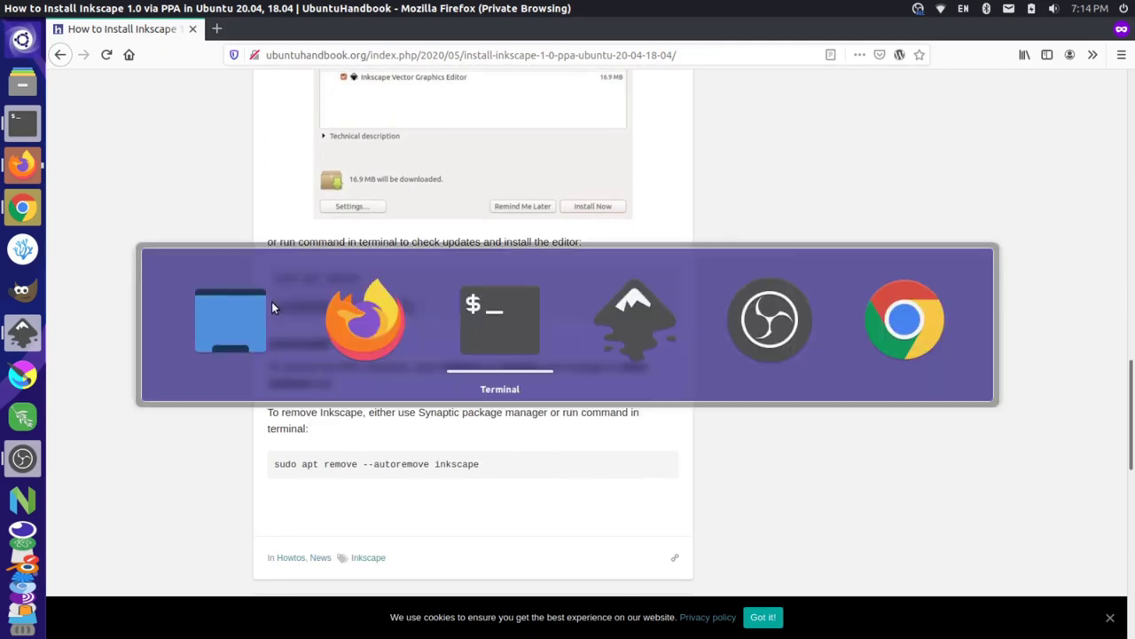
# - Refresh the package lists with 'sudo apt update'
pyautogui.write('sudpo')
pyautogui.press('BackSpace')
pyautogui.press('BackSpace')
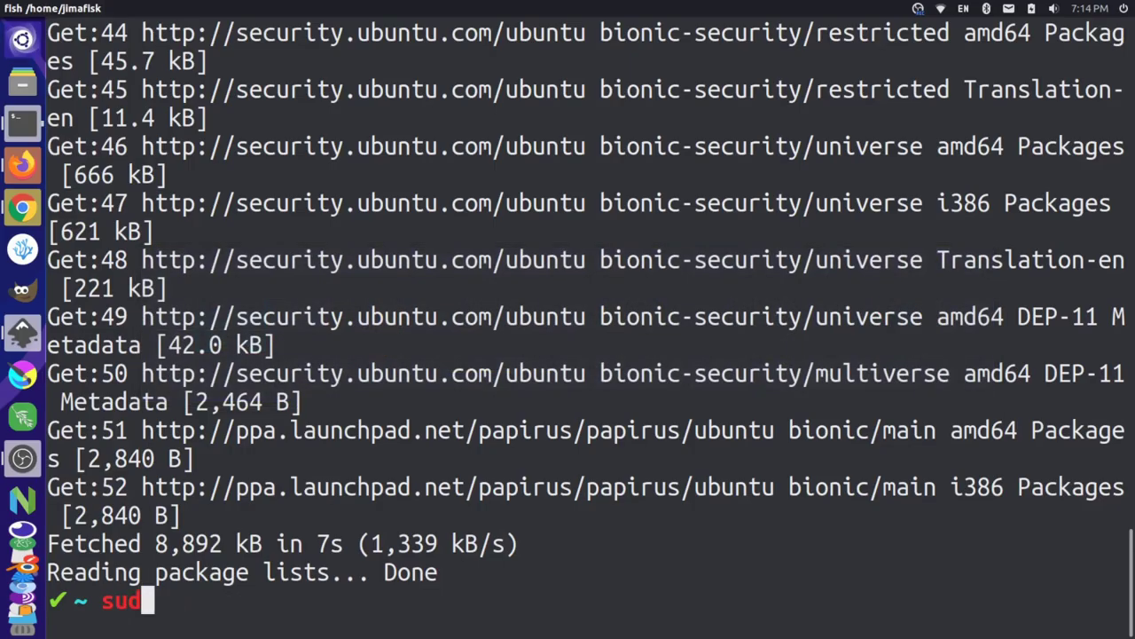
pyautogui.write('o apt update')
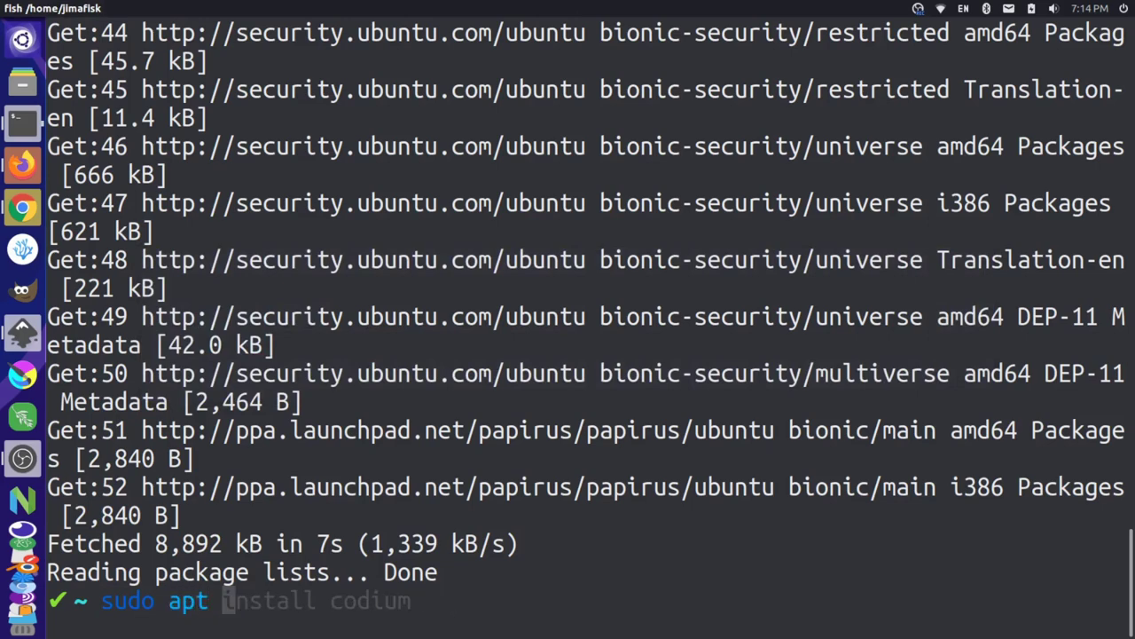
pyautogui.press('Return')
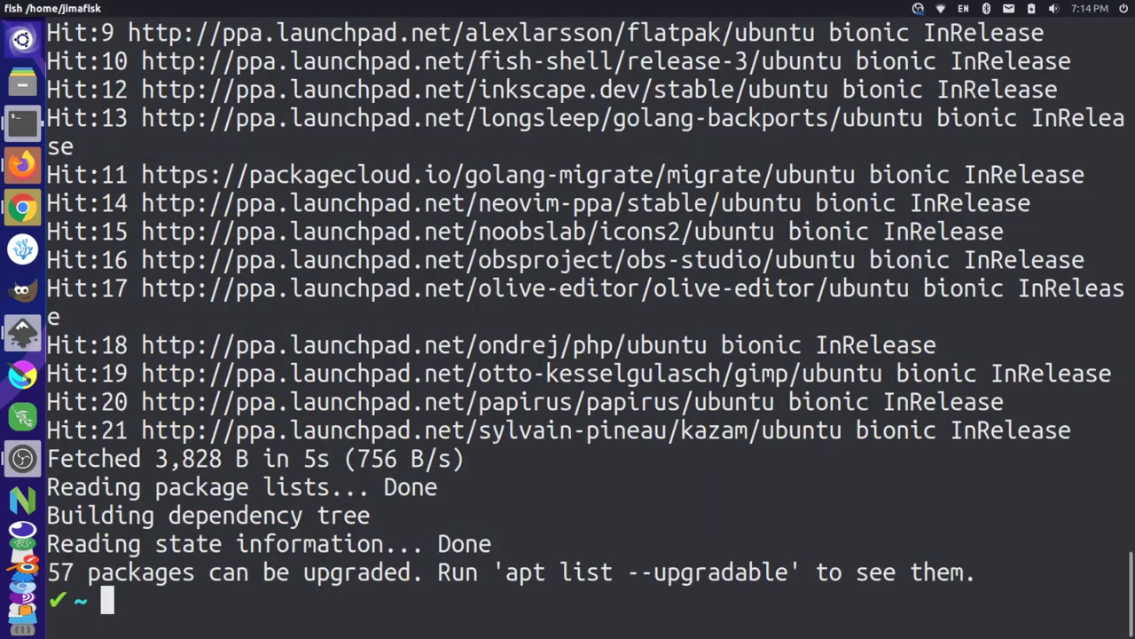
# - Run 'sudo apt install inkscape' and answer y to upgrade to Inkscape 1.0
pyautogui.write('sudo apt install inkscape')
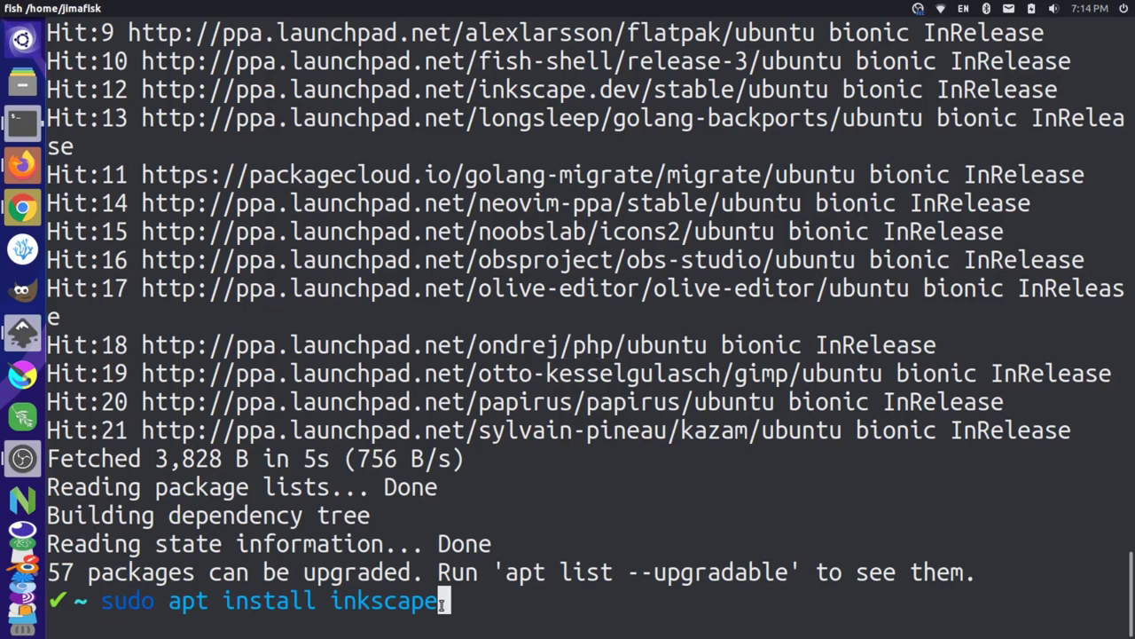
pyautogui.press('Return')
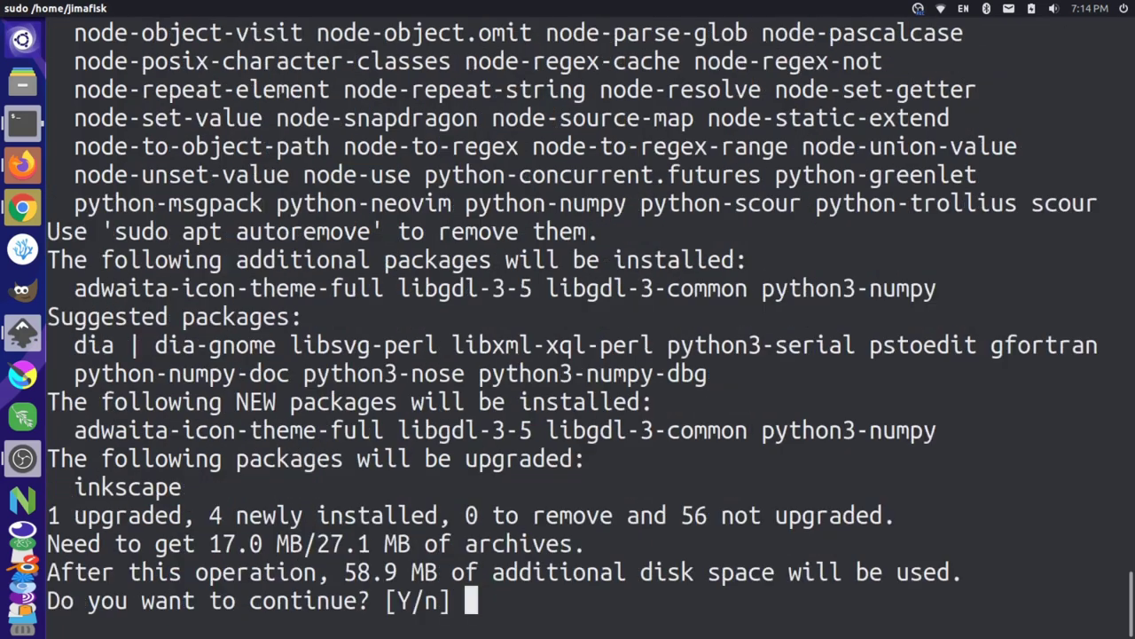
pyautogui.write('y')
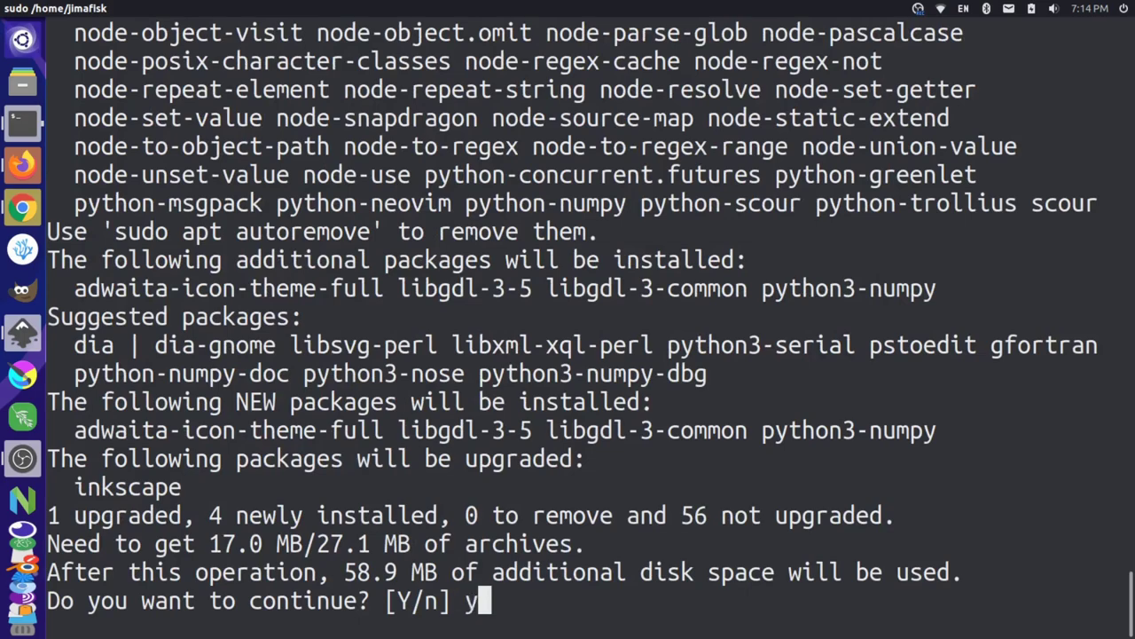
pyautogui.press('Return')
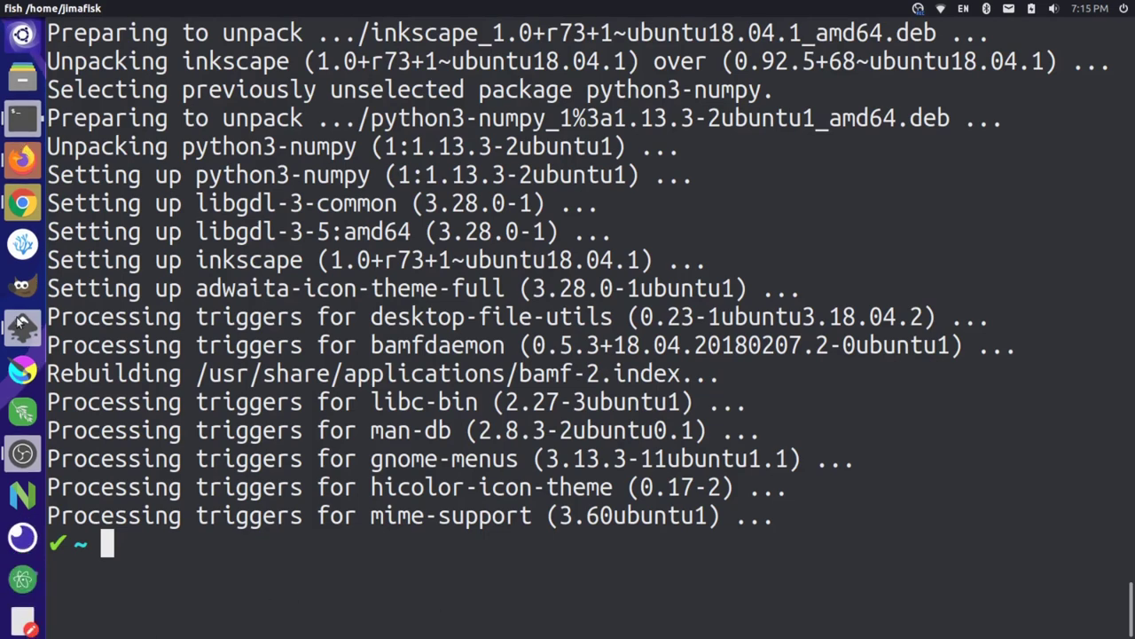
# - Close the old Inkscape window and relaunch Inkscape Vector Graphics Editor from a Dash search for 'ink'
pyautogui.click(21, 325)
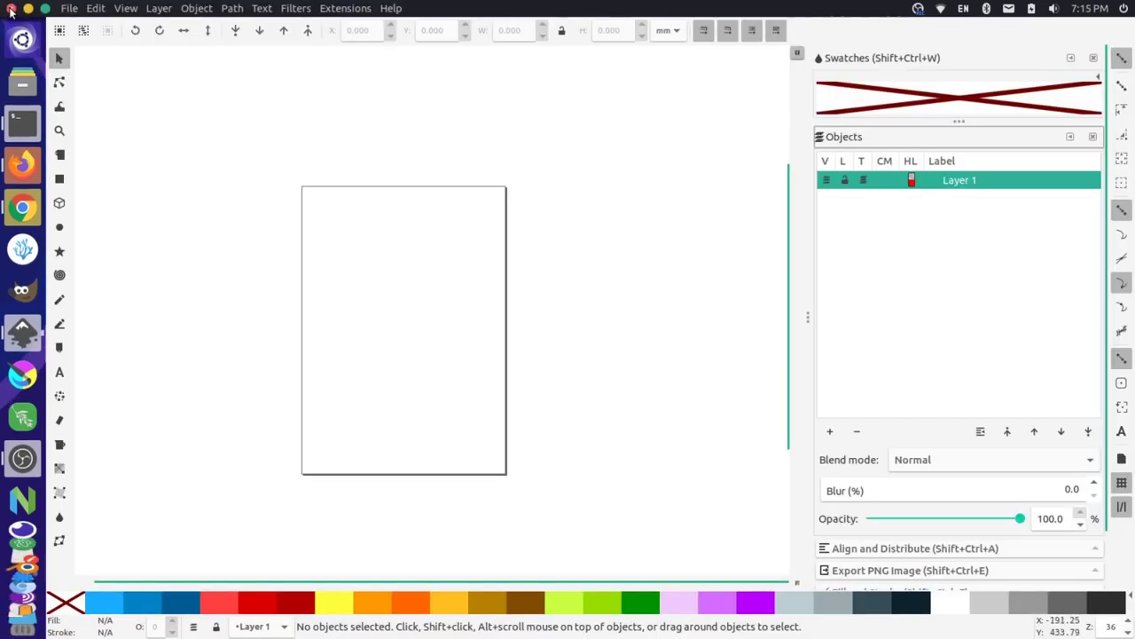
pyautogui.click(11, 9)
pyautogui.click(22, 39)
pyautogui.write('ink')
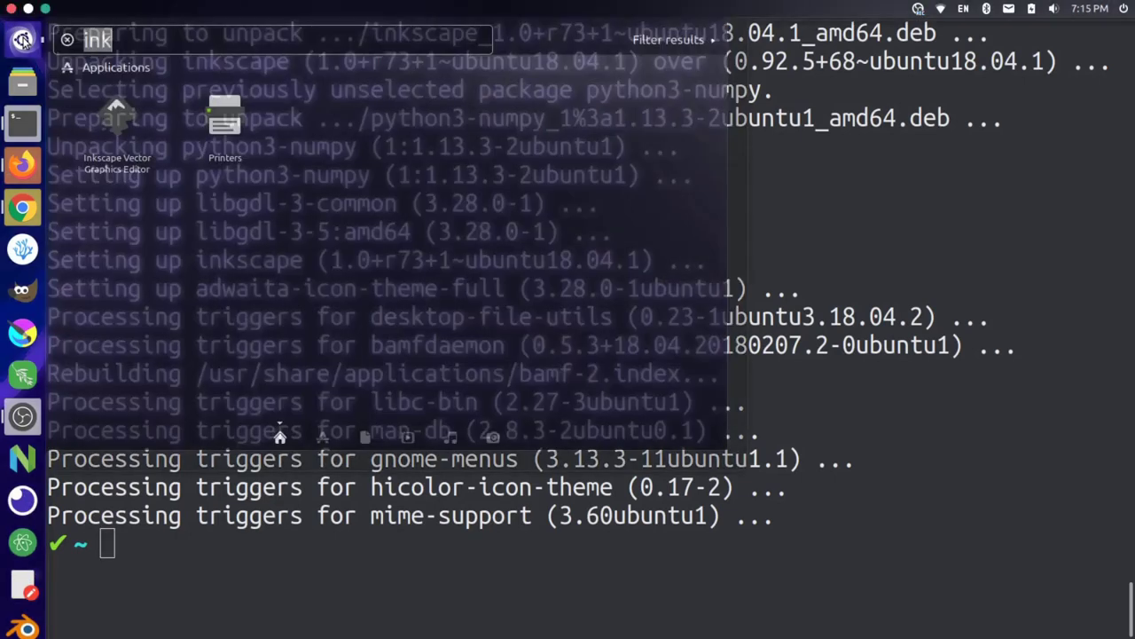
pyautogui.press('BackSpace')
pyautogui.press('BackSpace')
pyautogui.write('n')
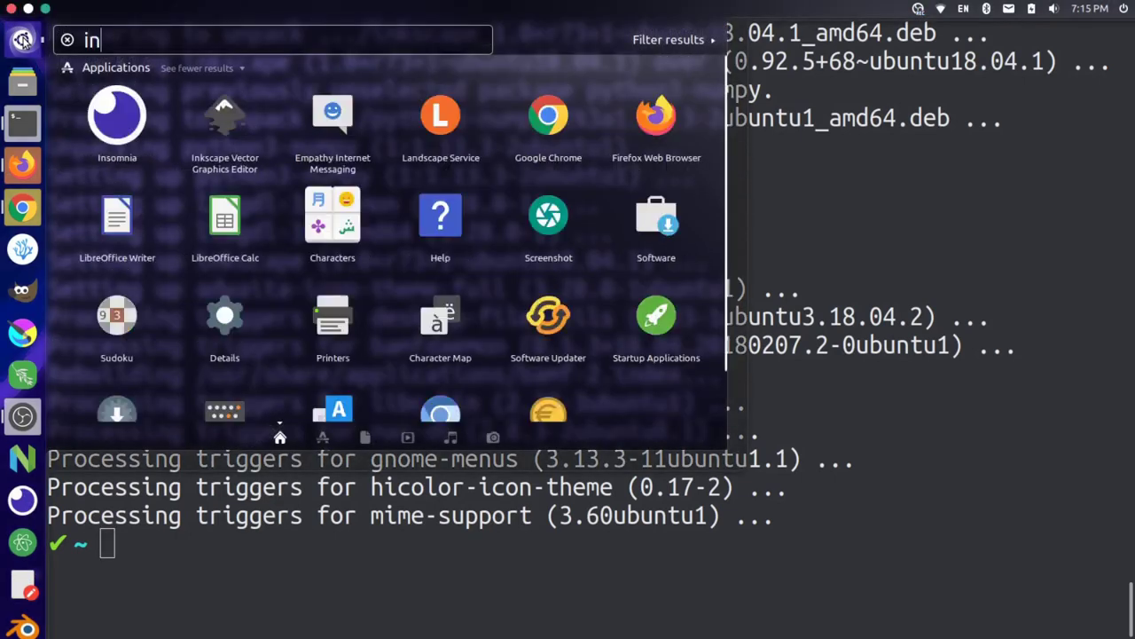
pyautogui.write('k')
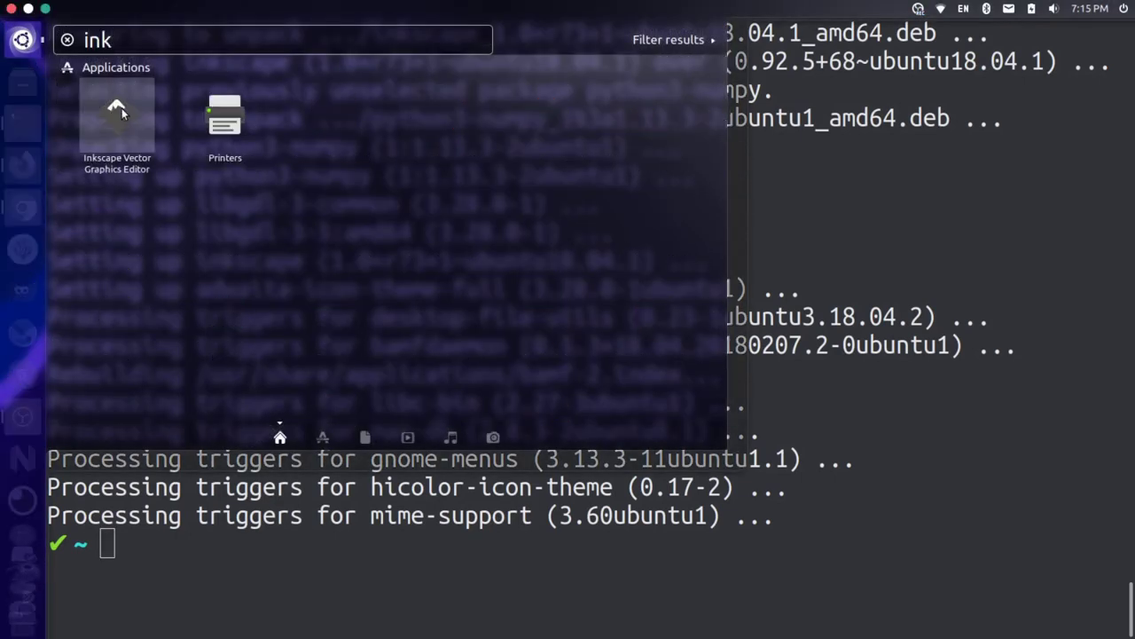
pyautogui.click(122, 108)
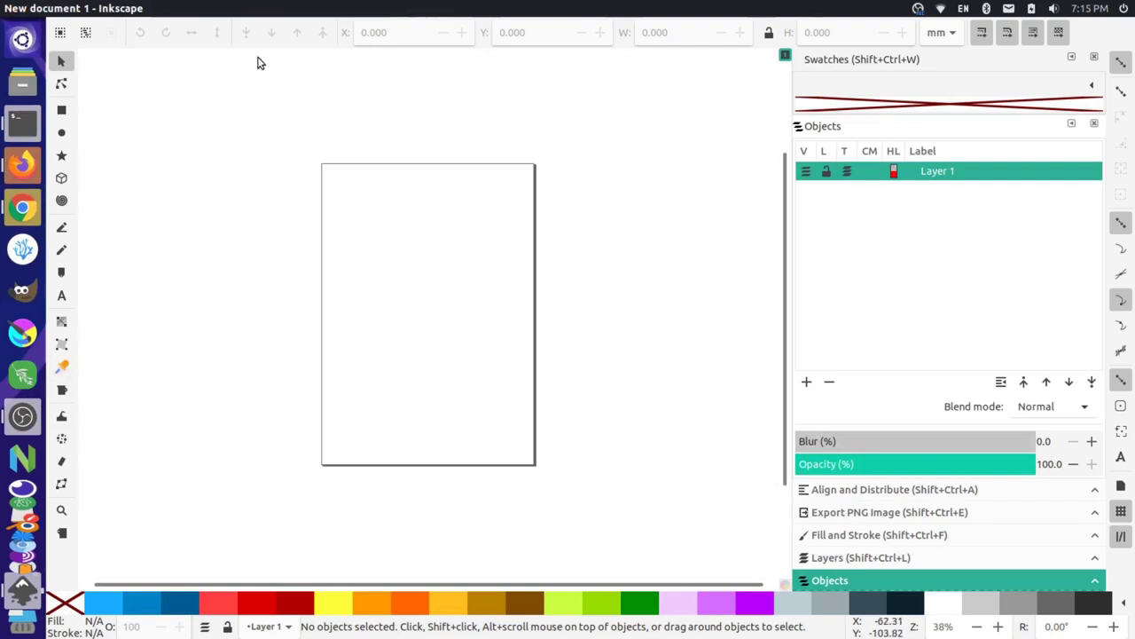
pyautogui.moveTo(227, 6)
pyautogui.click(391, 8)
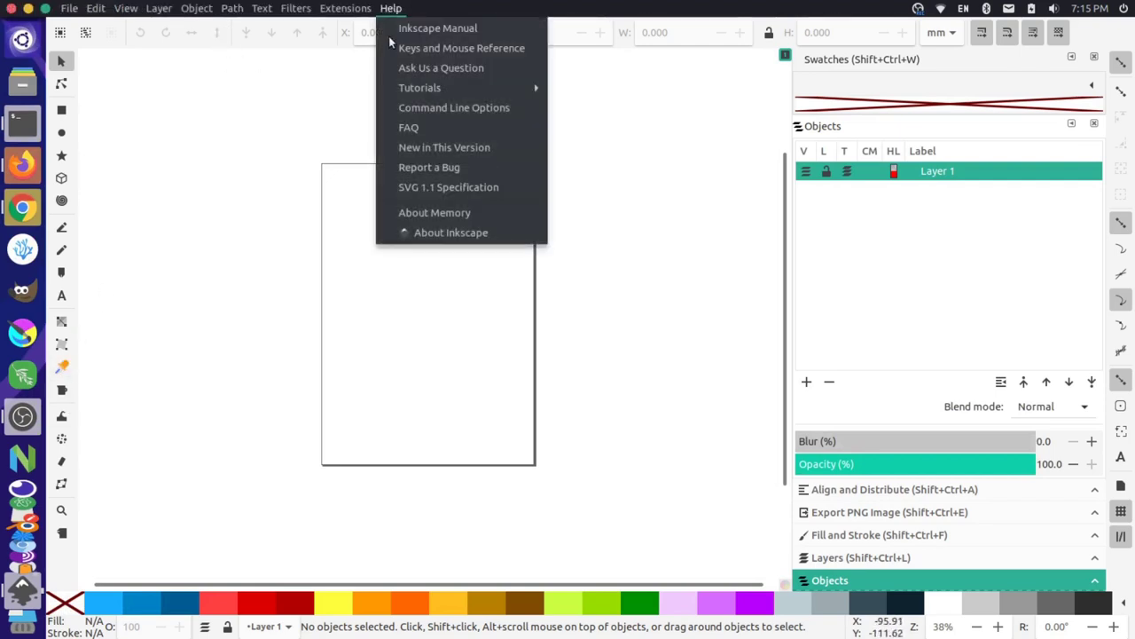
pyautogui.click(440, 234)
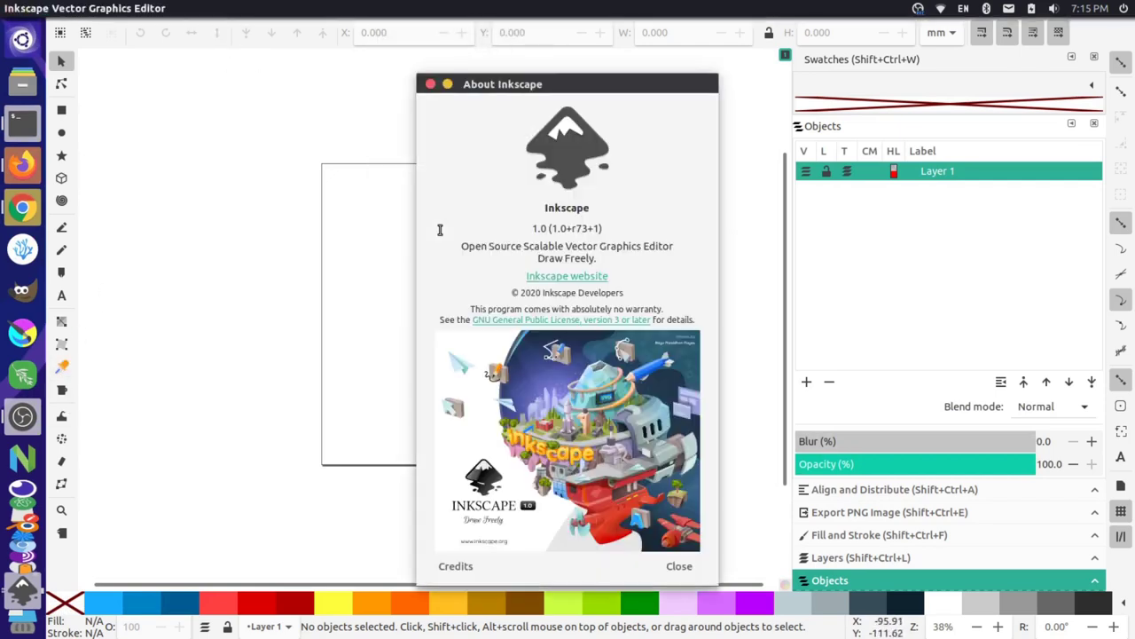
pyautogui.moveTo(535, 232); pyautogui.dragTo(550, 231)
pyautogui.click(429, 85)
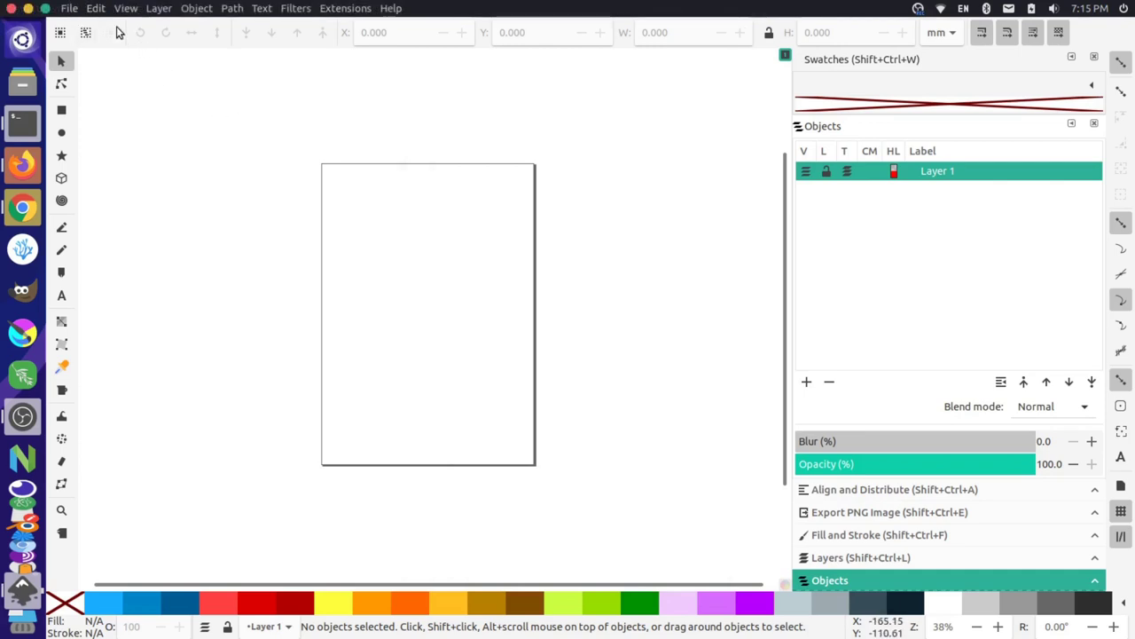
# - Open Edit > Preferences on the Interface › Theme page
pyautogui.click(98, 11)
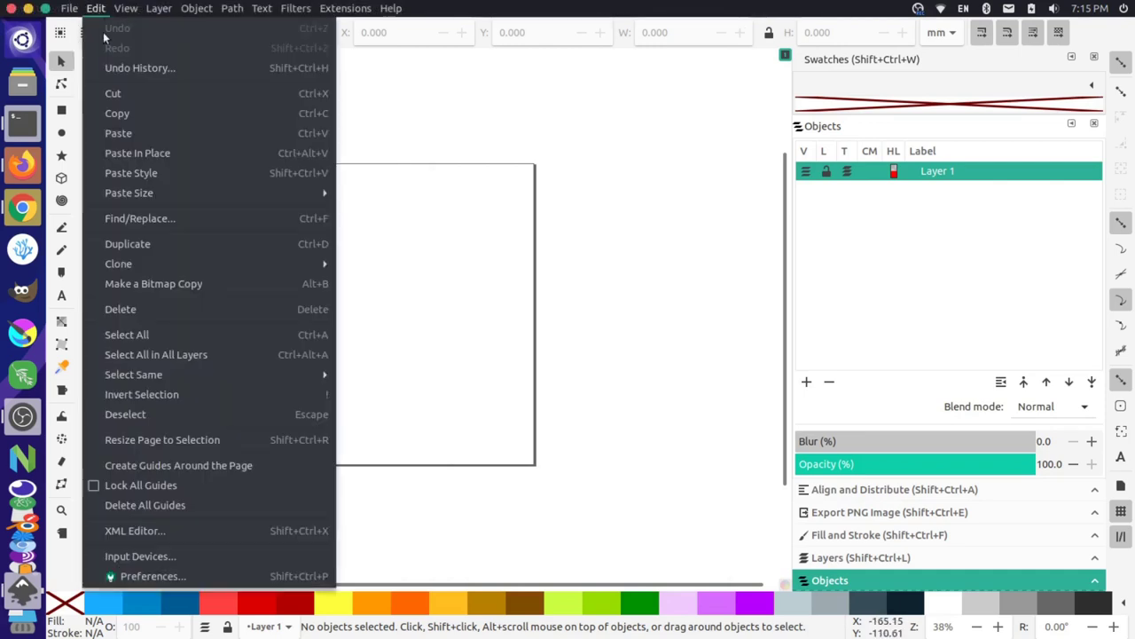
pyautogui.click(160, 578)
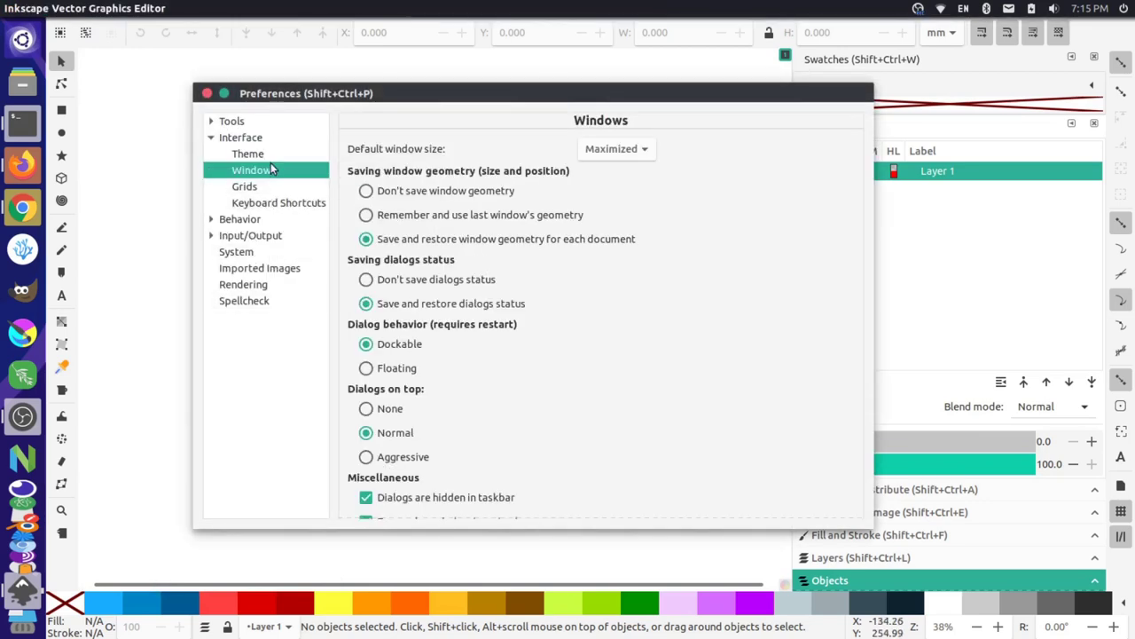
pyautogui.click(248, 154)
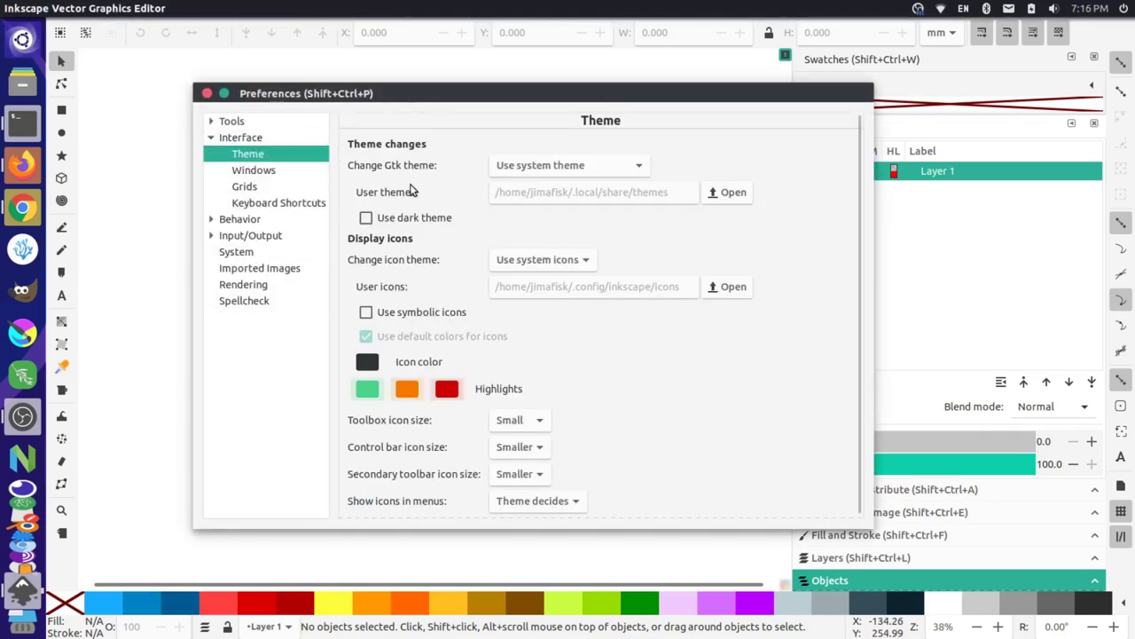
# - Try the dark theme and symbolic icons, then turn both back off
pyautogui.click(393, 220)
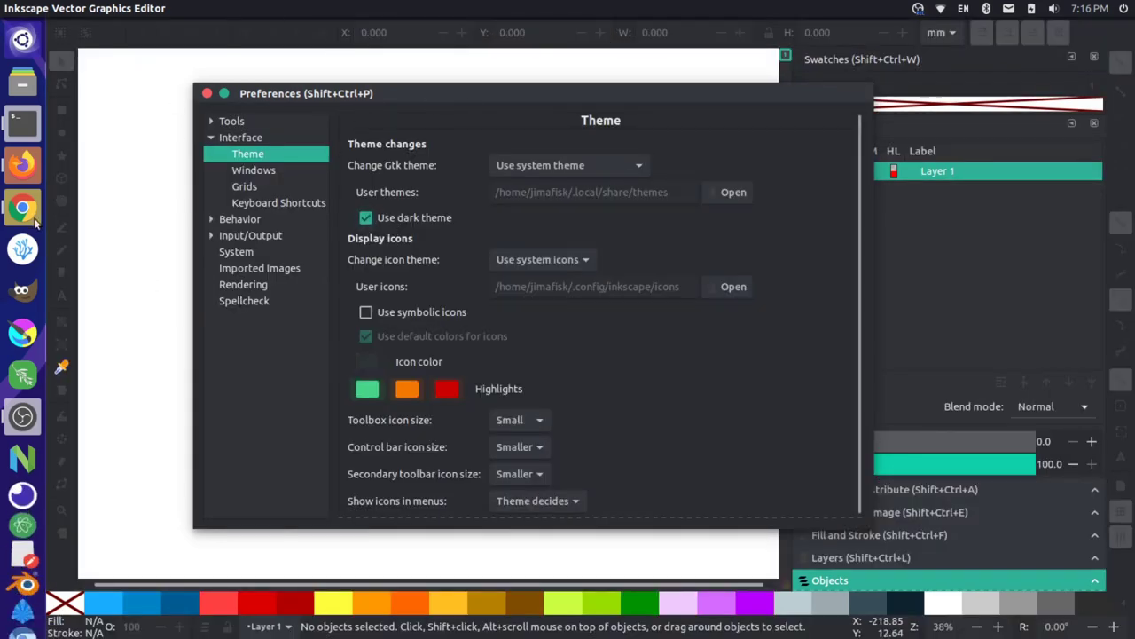
pyautogui.click(379, 220)
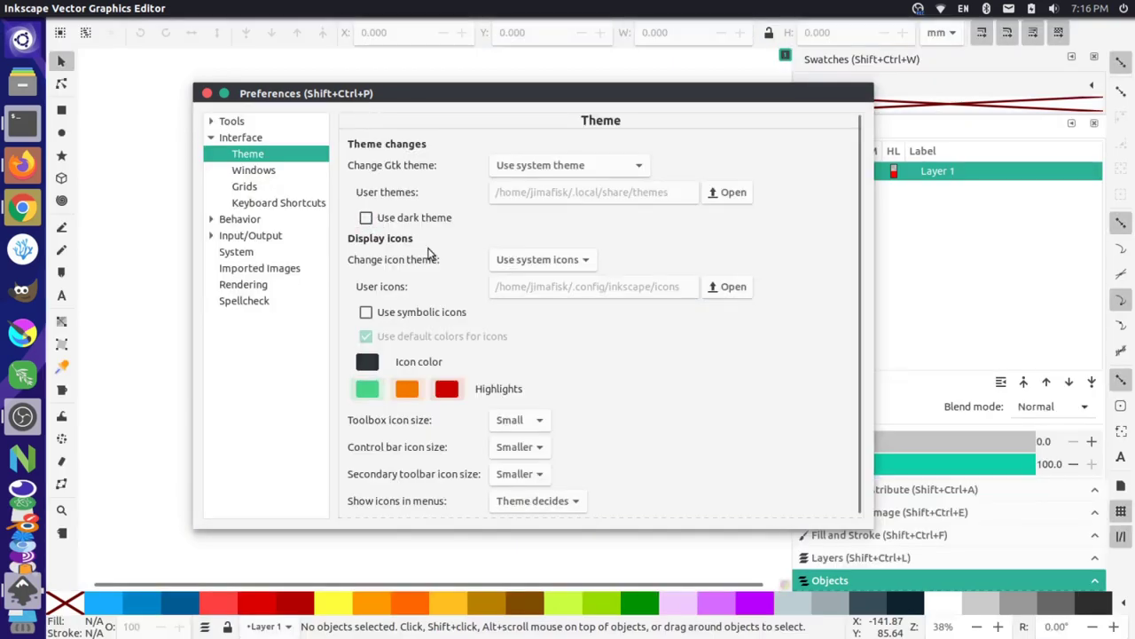
pyautogui.click(365, 312)
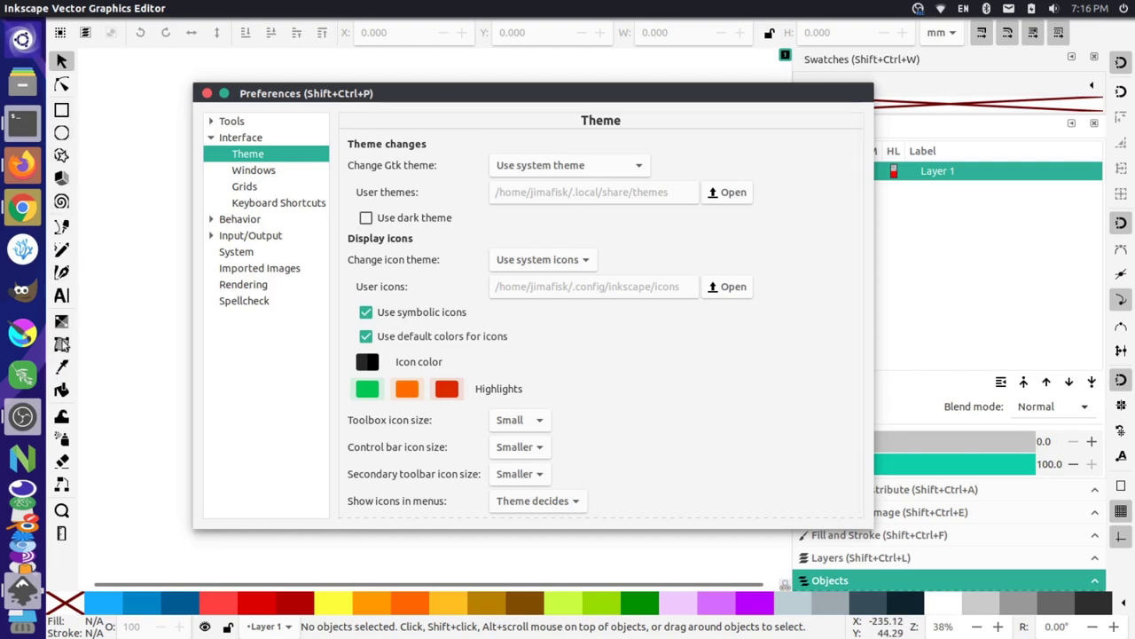
pyautogui.click(423, 318)
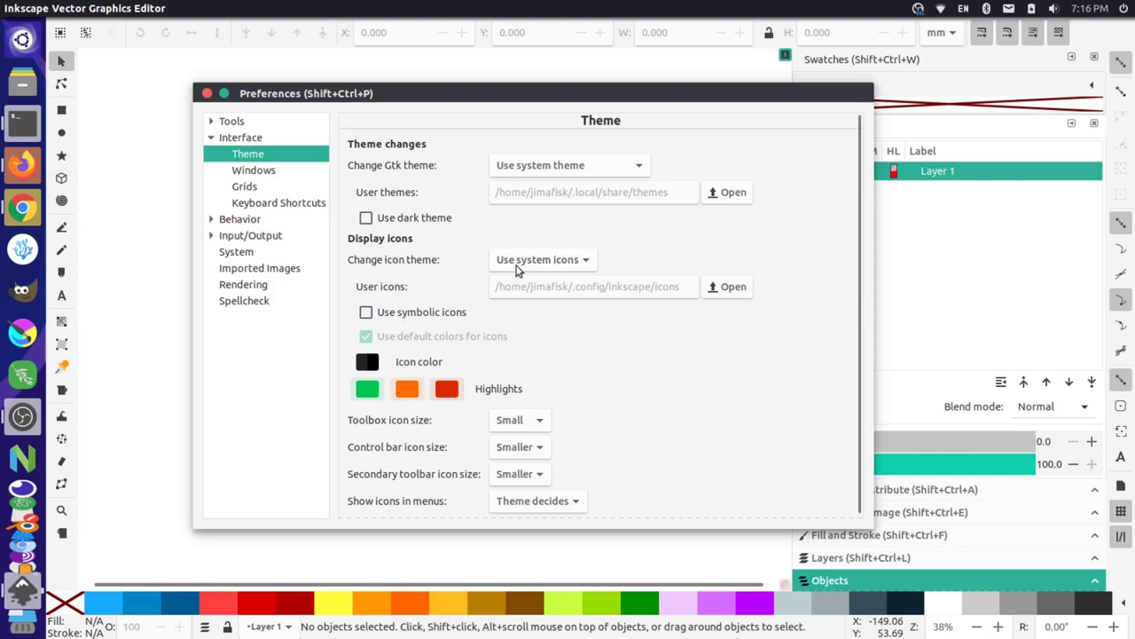
# - Choose Tango in the Change icon theme list, try multicolor, then settle back on Tango
pyautogui.click(581, 264)
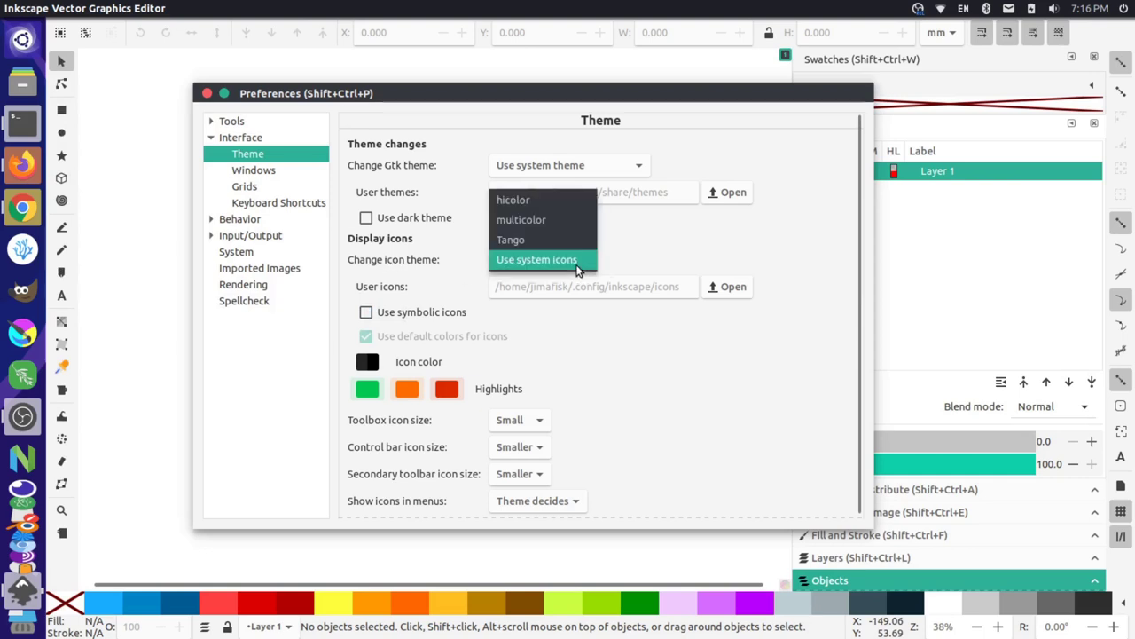
pyautogui.click(524, 239)
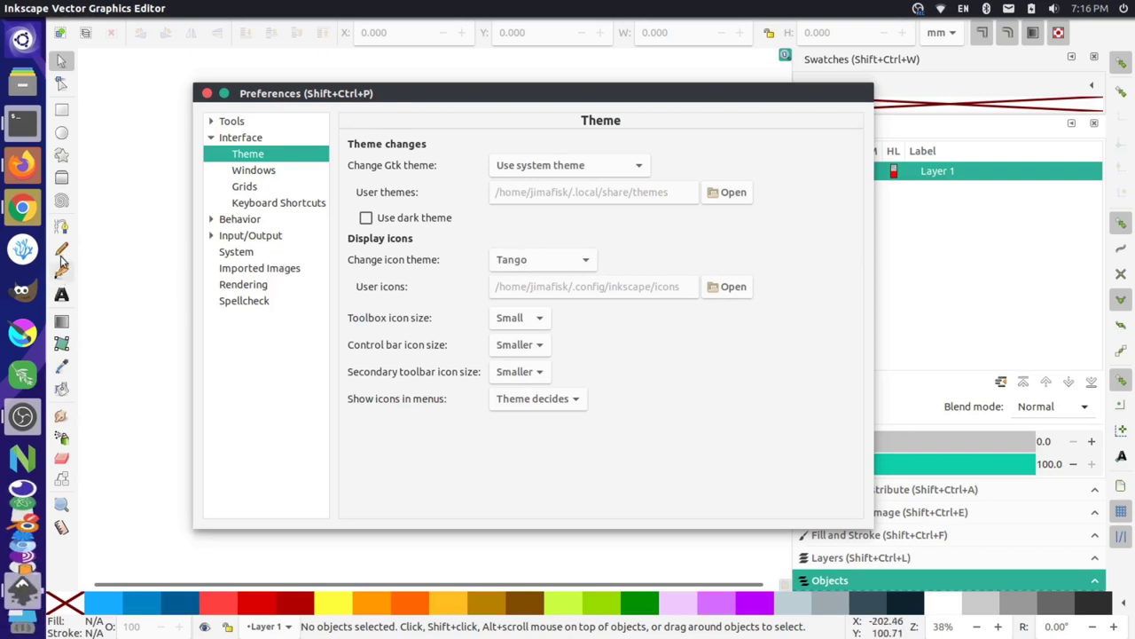
pyautogui.click(578, 258)
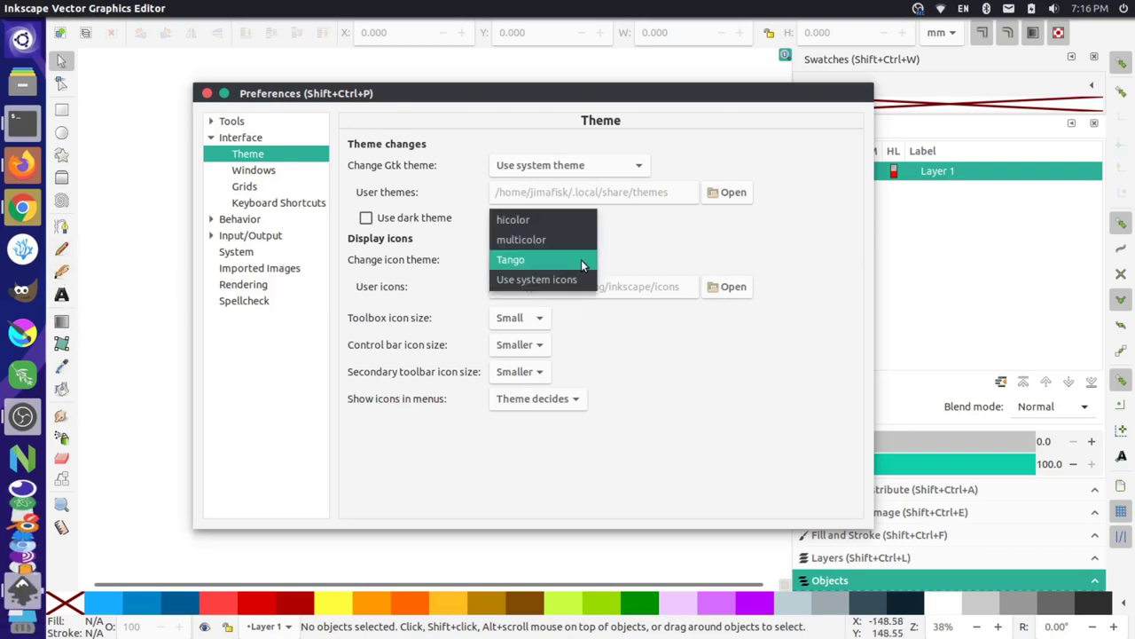
pyautogui.click(552, 236)
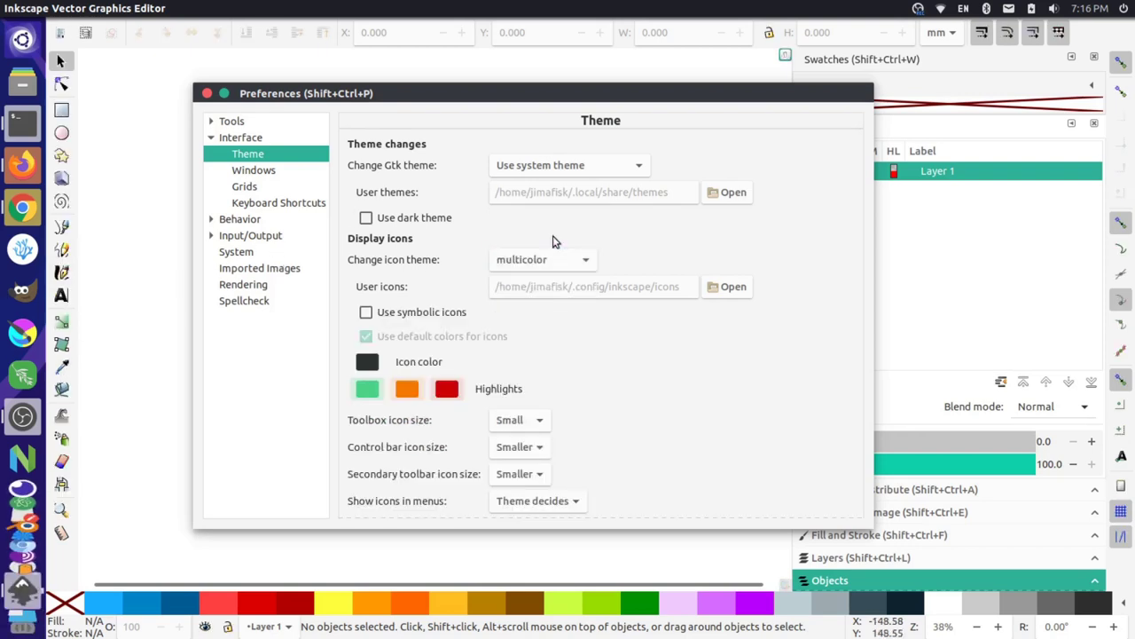
pyautogui.click(575, 257)
pyautogui.click(573, 259)
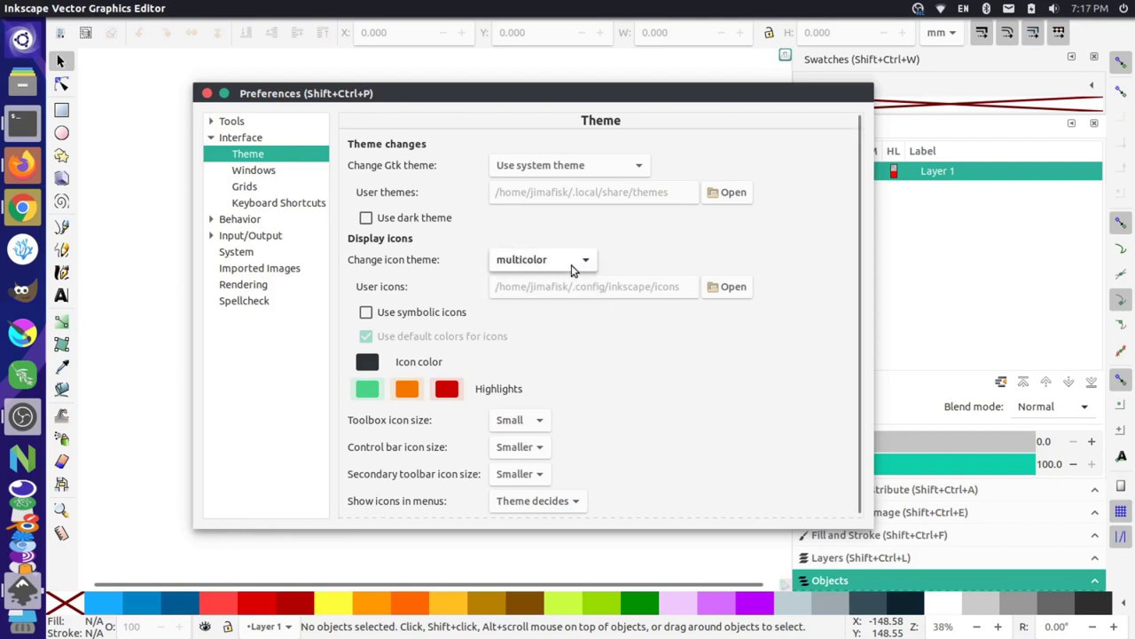
pyautogui.click(572, 262)
pyautogui.click(566, 280)
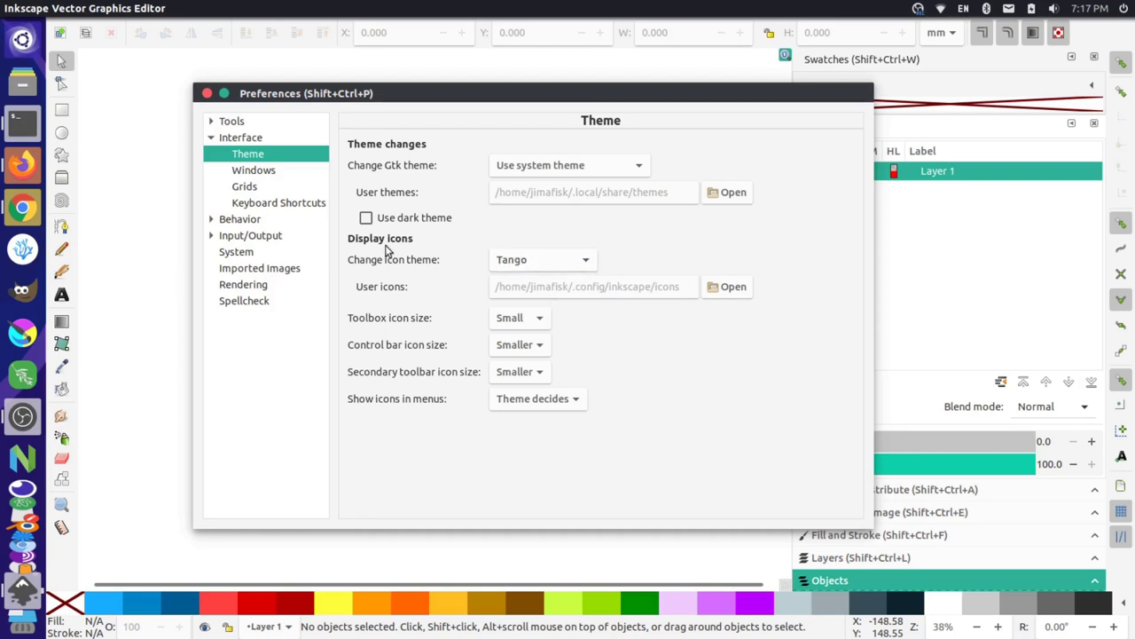
pyautogui.click(206, 94)
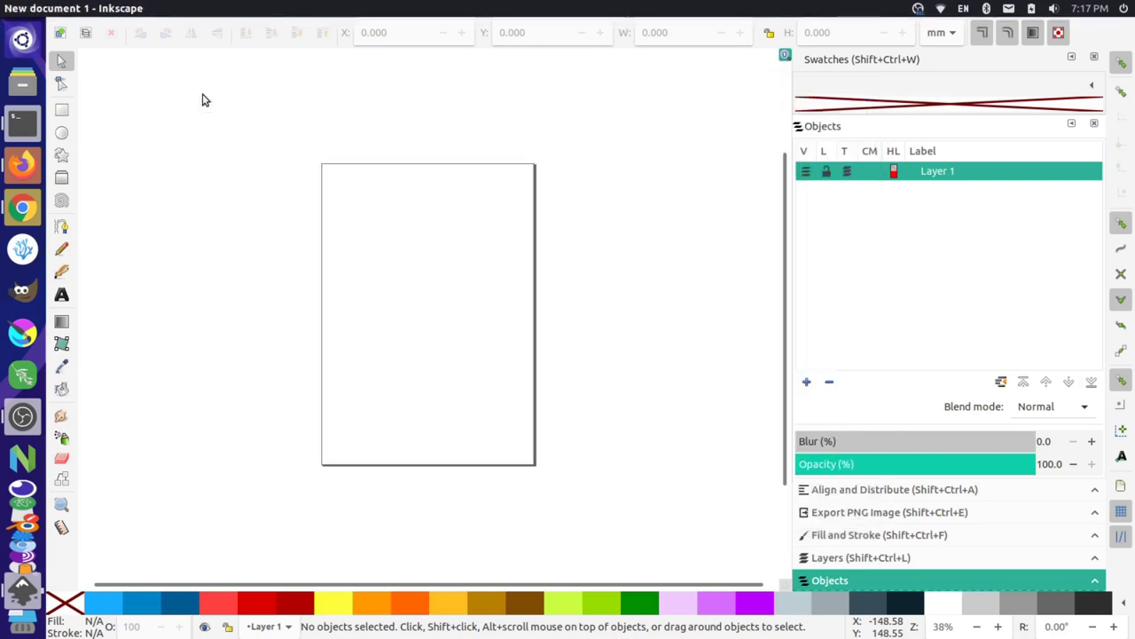